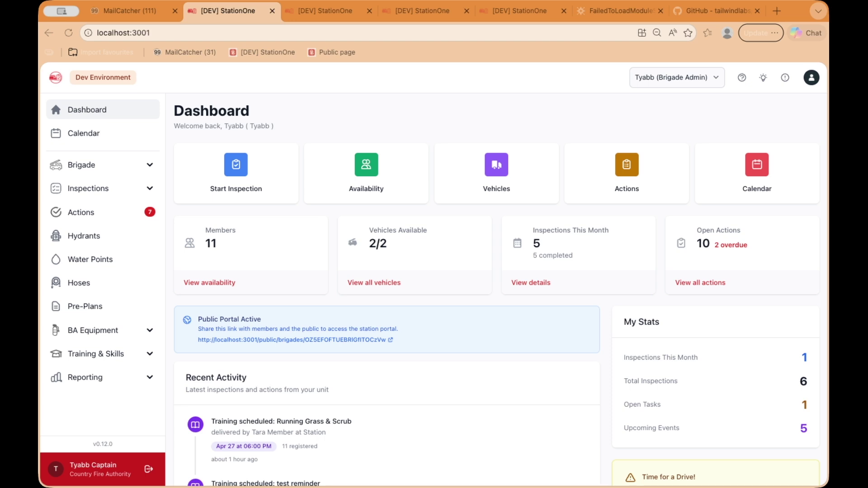
Open the brigade's feature settings and review the available modules, from Availability through to Hose Management
click(138, 171)
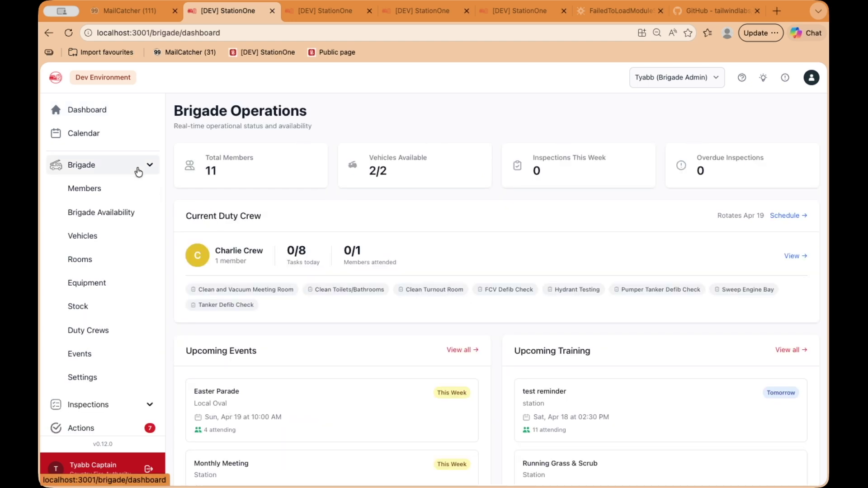
click(111, 381)
click(284, 161)
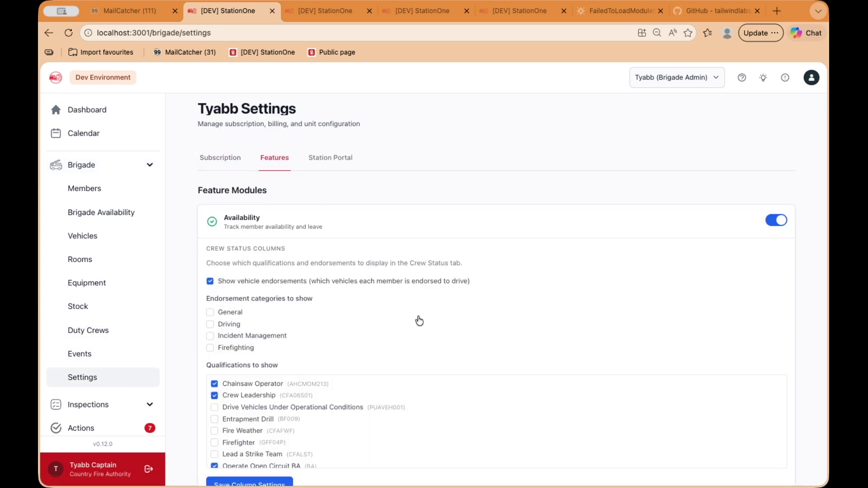
scroll(417, 318, down, 10)
scroll(418, 321, down, 2)
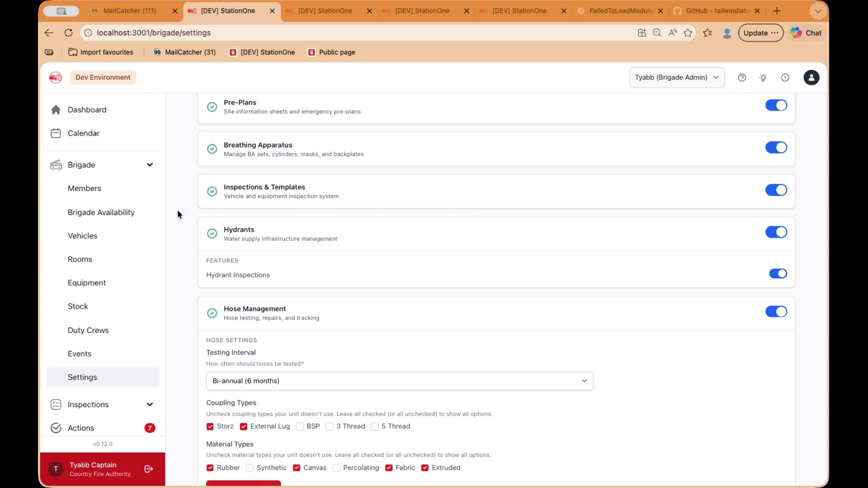
Open the brigade's member list and review the members' roles and appointments
click(84, 190)
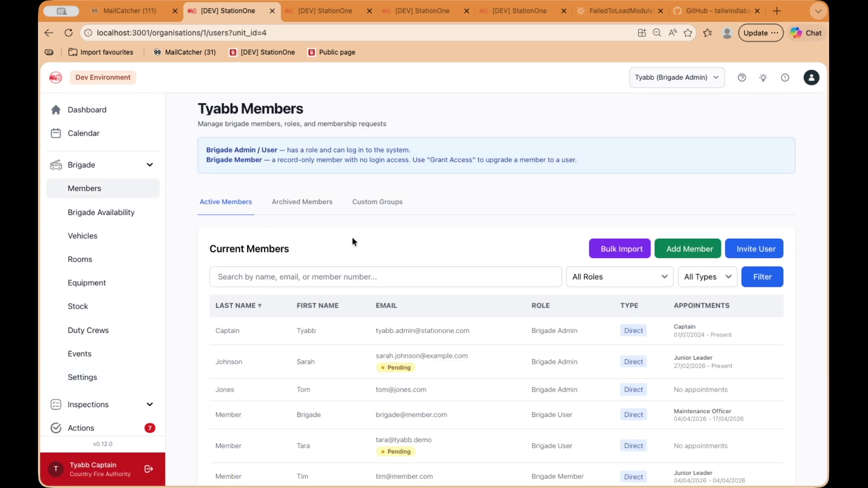
scroll(352, 238, down, 2)
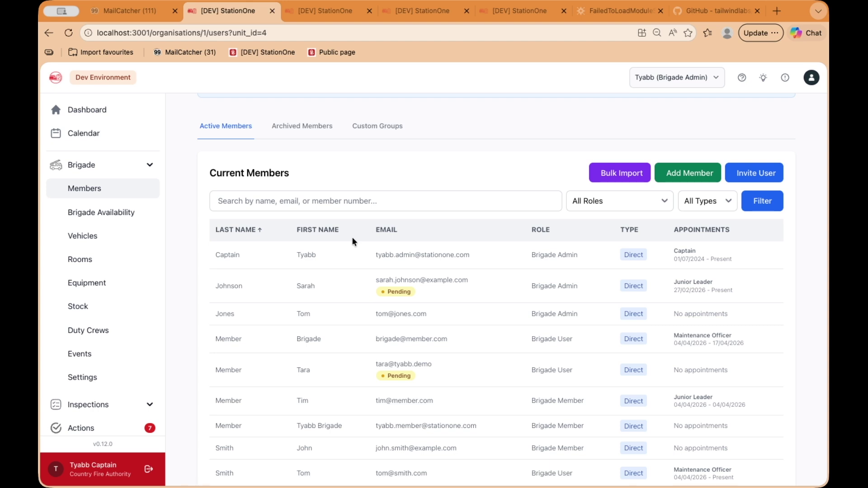
scroll(474, 307, down, 2)
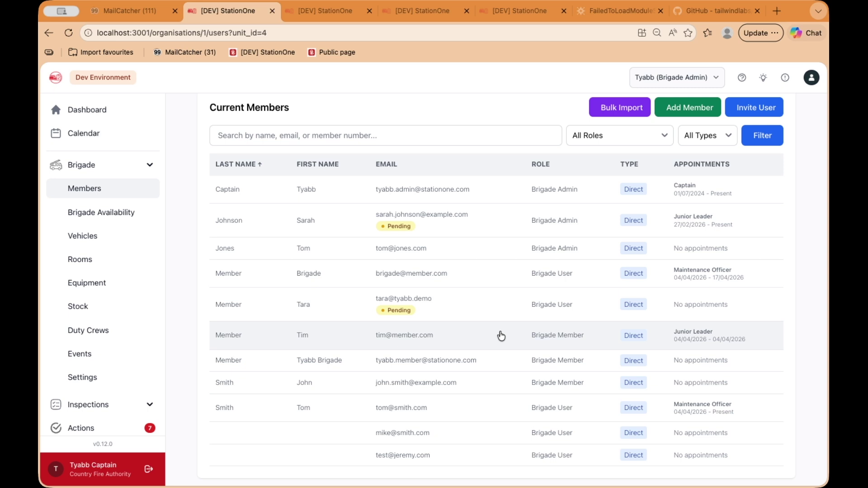
scroll(519, 287, up, 1)
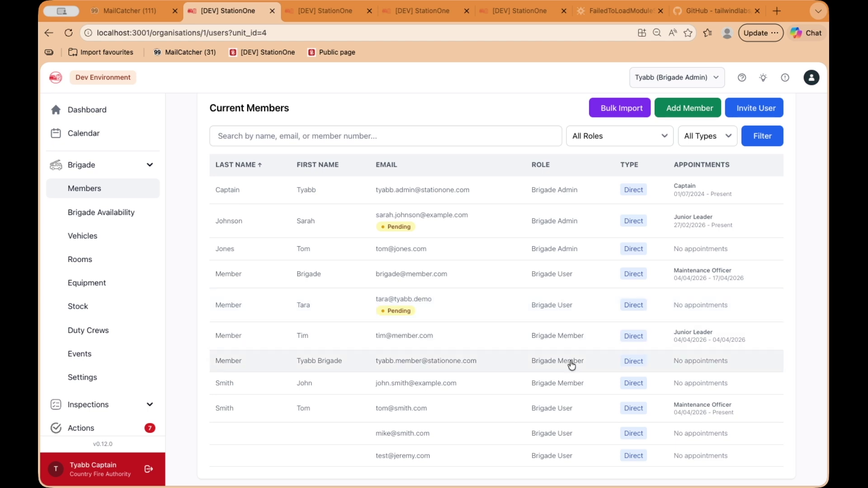
click(572, 387)
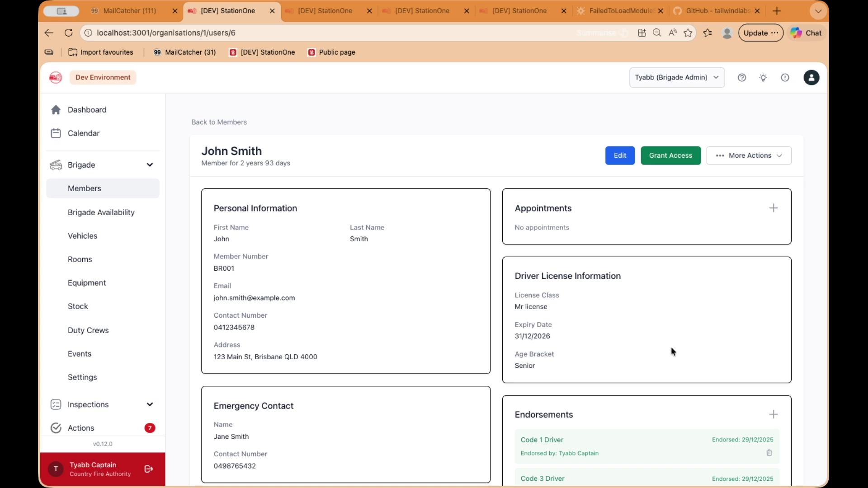
click(774, 209)
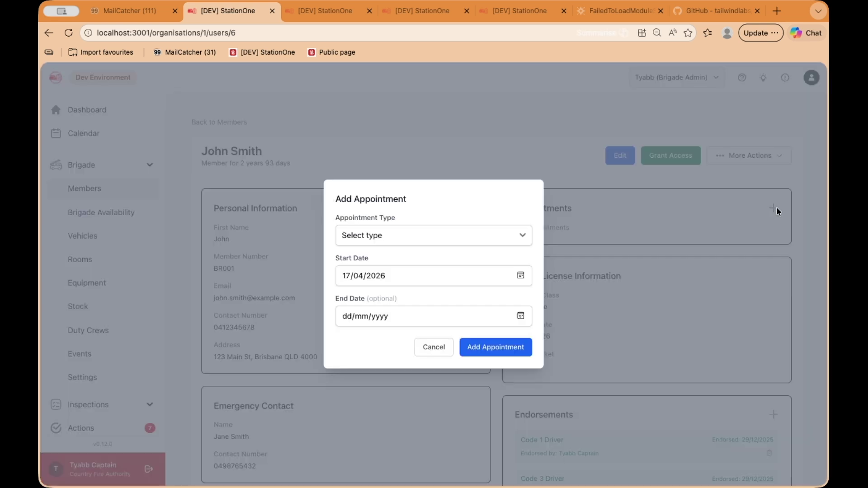
click(434, 237)
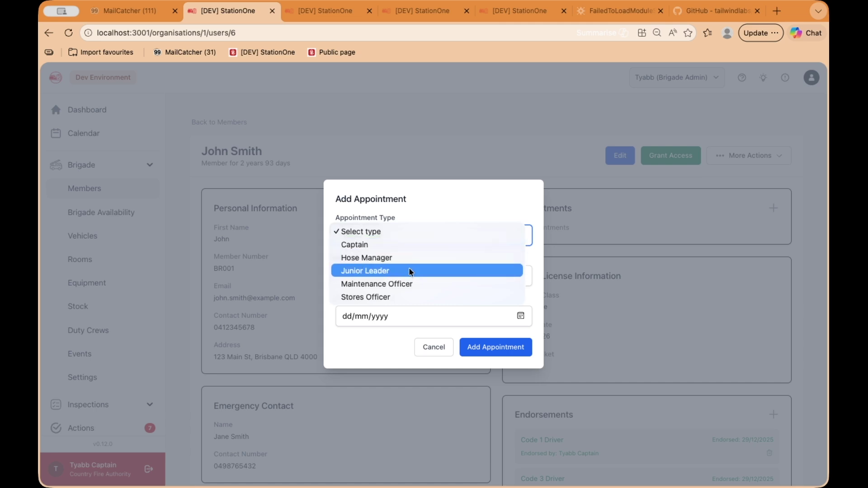
click(402, 256)
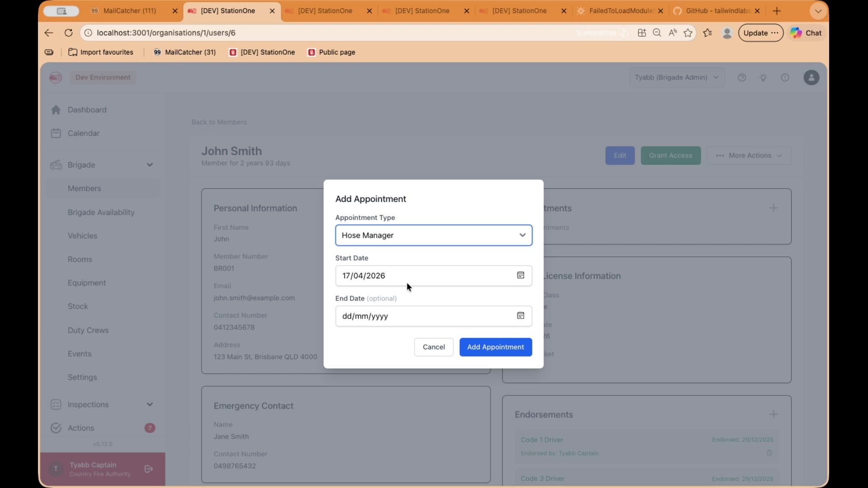
click(427, 349)
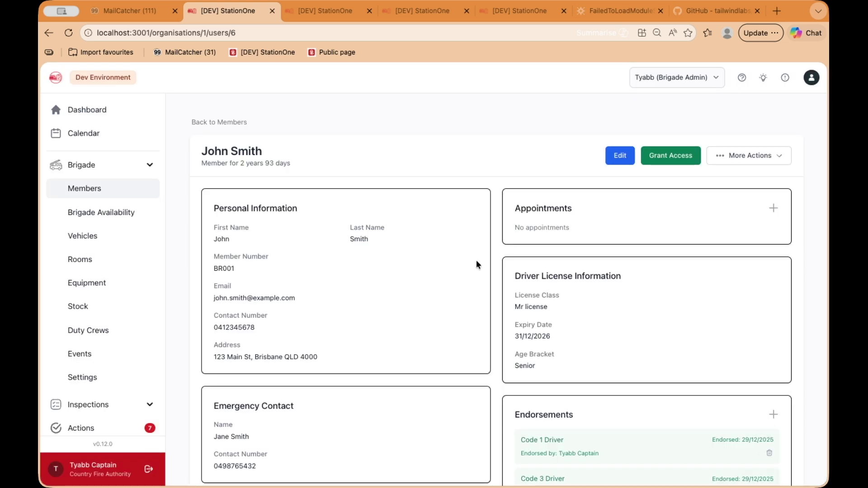
click(232, 121)
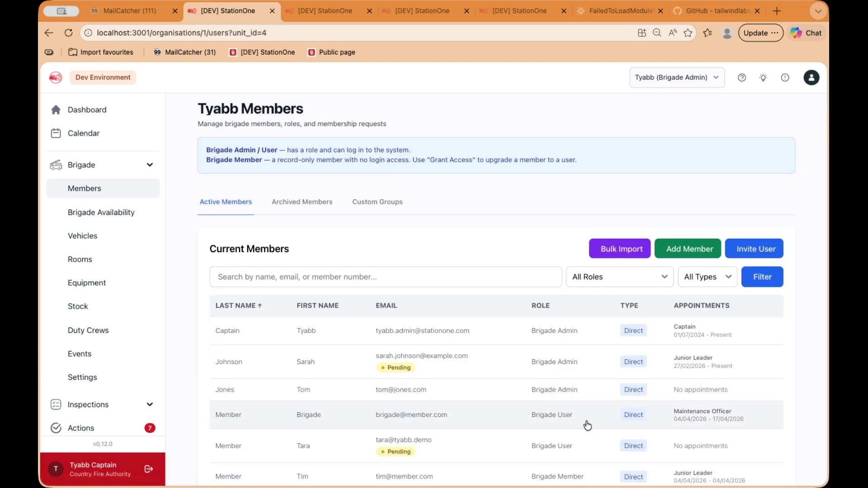
Open the profile of the Brigade User whose Maintenance Officer appointment ended on 17/04/2026 and examine its details
scroll(585, 424, down, 2)
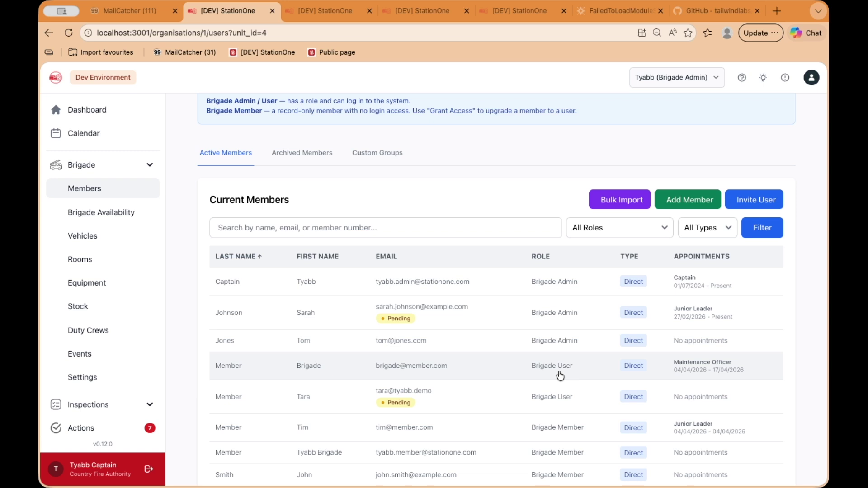
scroll(560, 375, down, 1)
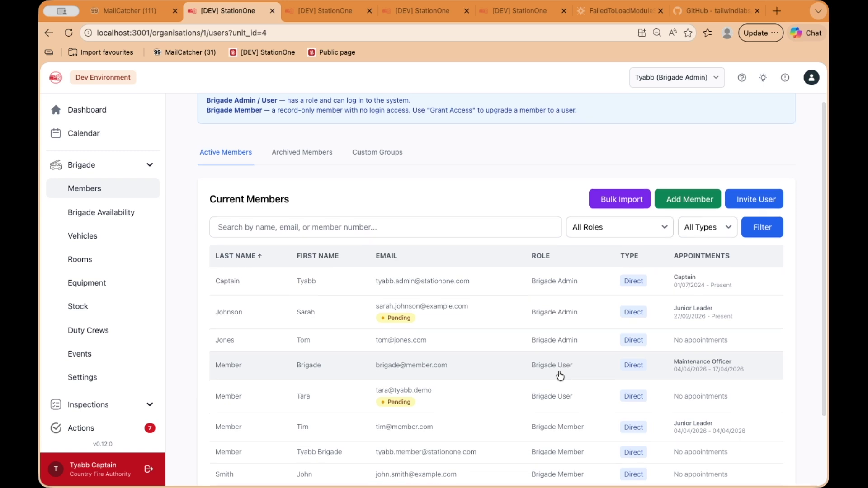
scroll(560, 375, up, 1)
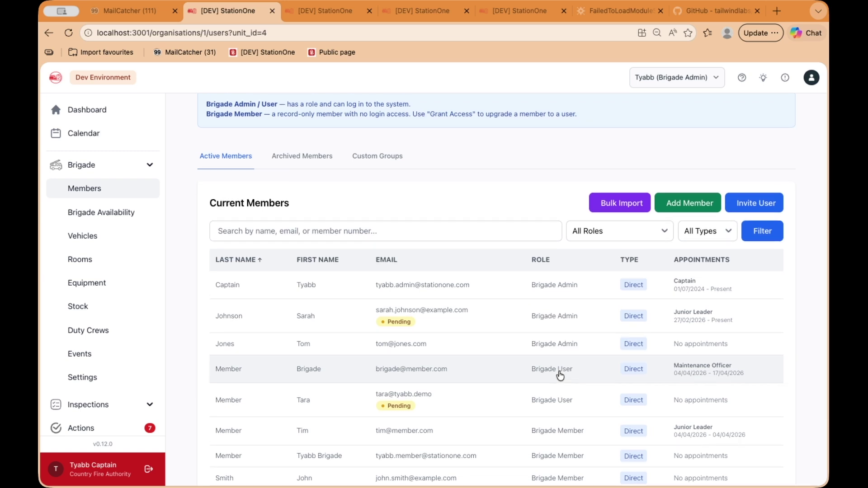
click(535, 372)
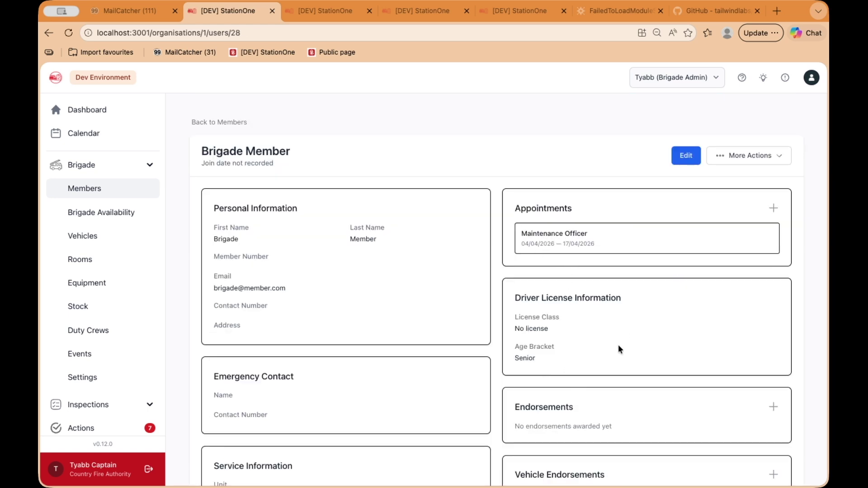
scroll(617, 344, down, 10)
scroll(618, 345, up, 7)
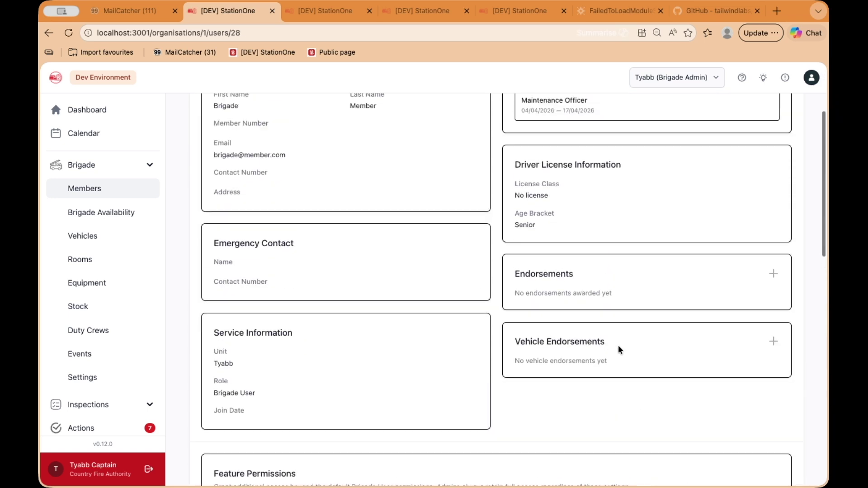
scroll(617, 346, up, 4)
Add a Hose Manager appointment starting 17/04/2026, with no end date, to the Brigade Member listed directly below the Junior Leader with that role
click(219, 122)
scroll(621, 358, down, 4)
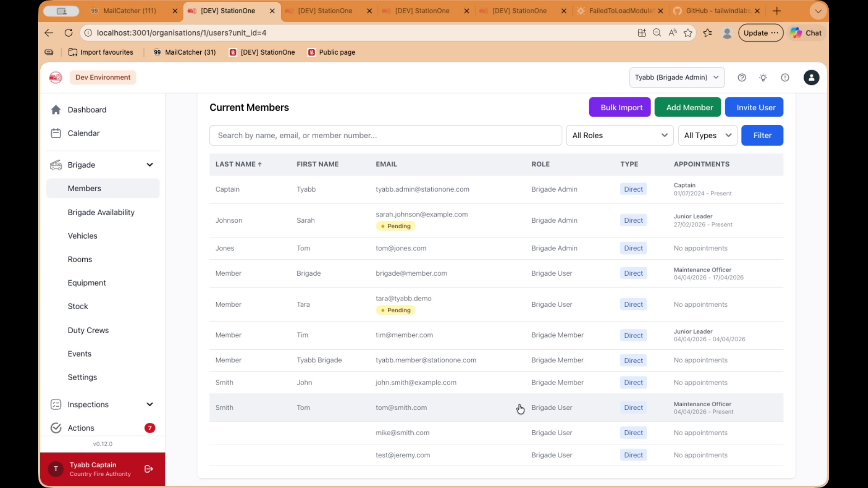
click(484, 362)
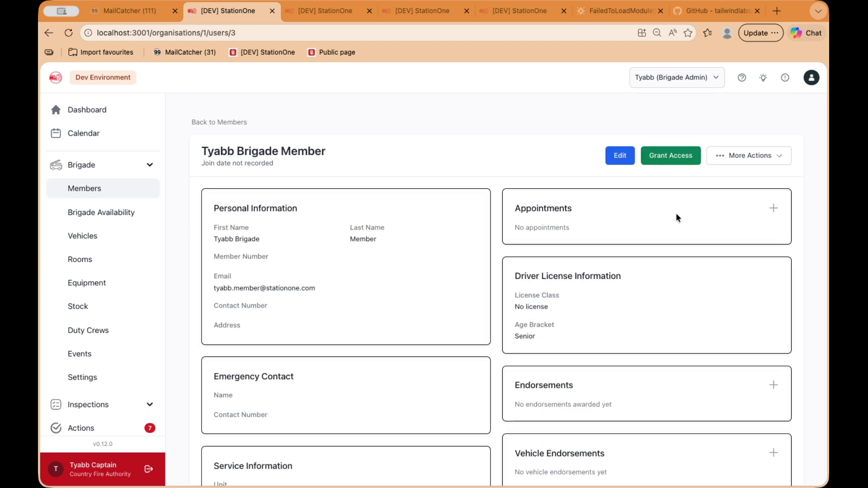
click(773, 209)
click(417, 236)
click(398, 253)
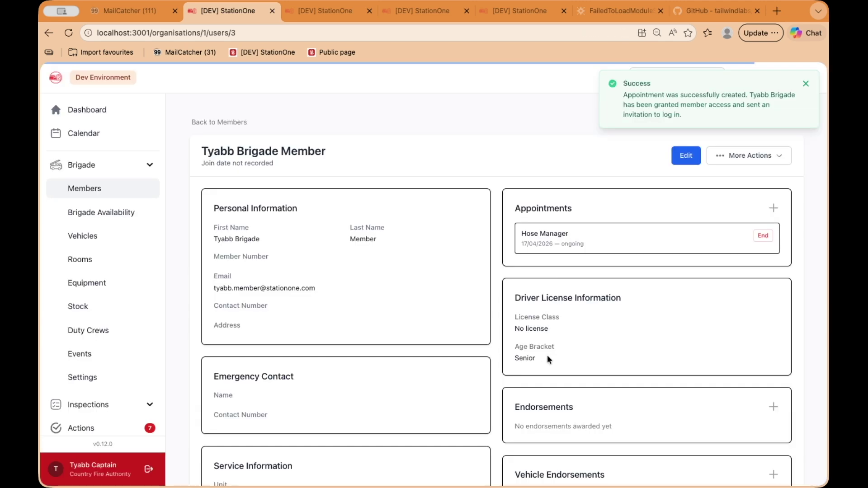
Grant this member the additional Create & edit pre-plans permission and save the feature permissions
scroll(587, 308, down, 15)
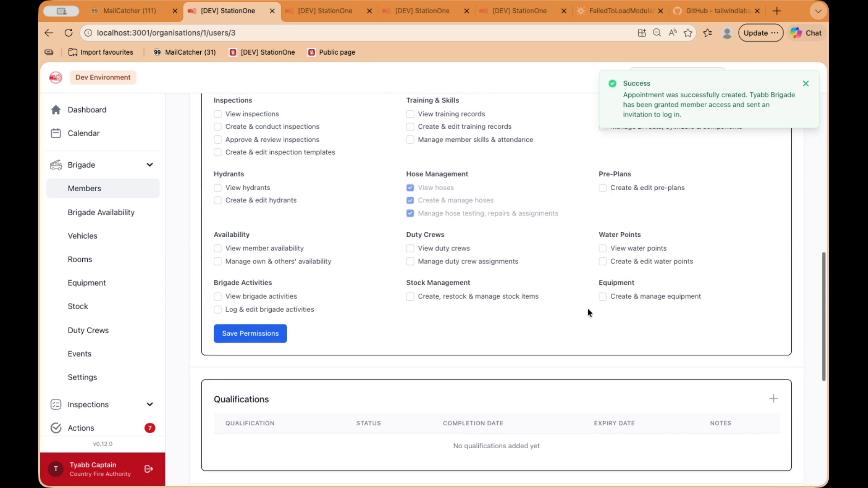
scroll(587, 307, up, 5)
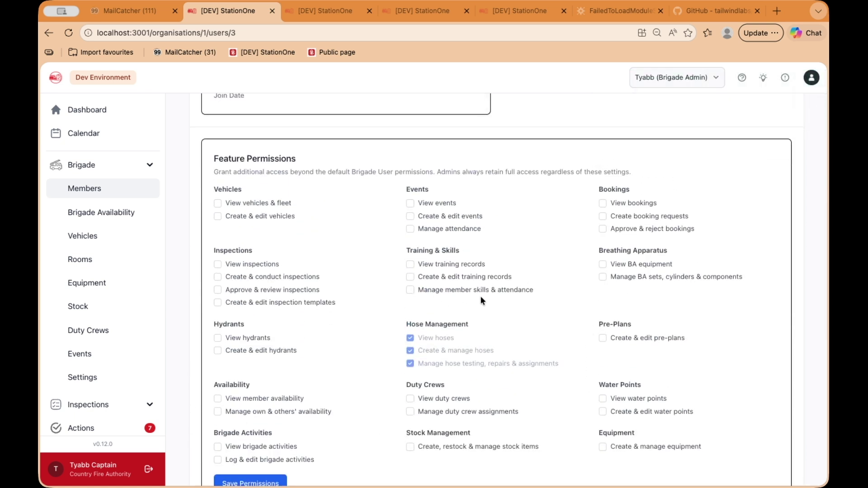
scroll(450, 354, down, 1)
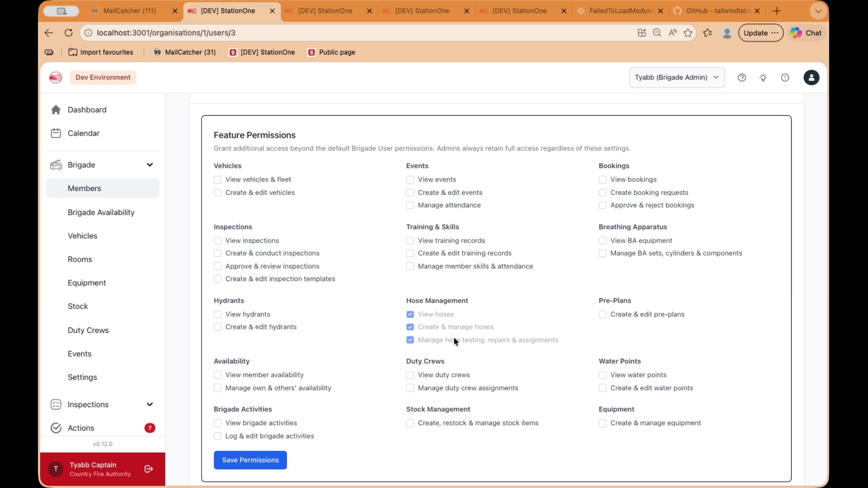
click(265, 459)
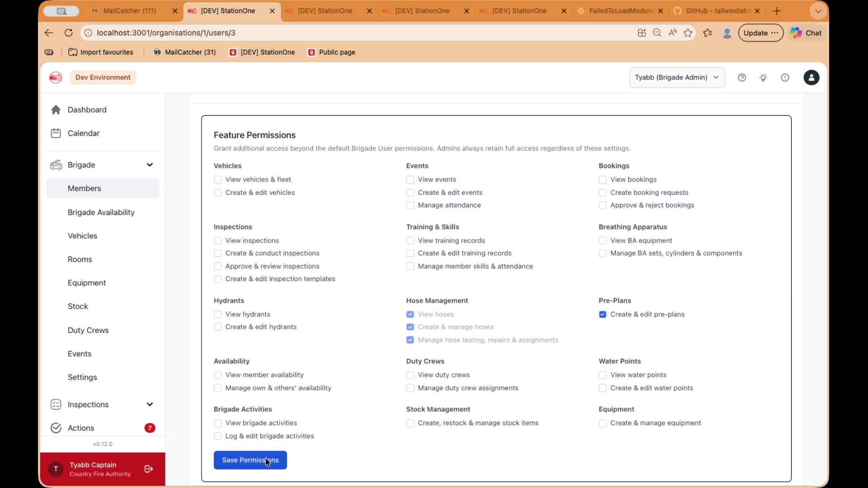
Examine the member's Hose Manager appointment alongside the feature permissions for hose management and pre-plans
scroll(531, 315, down, 10)
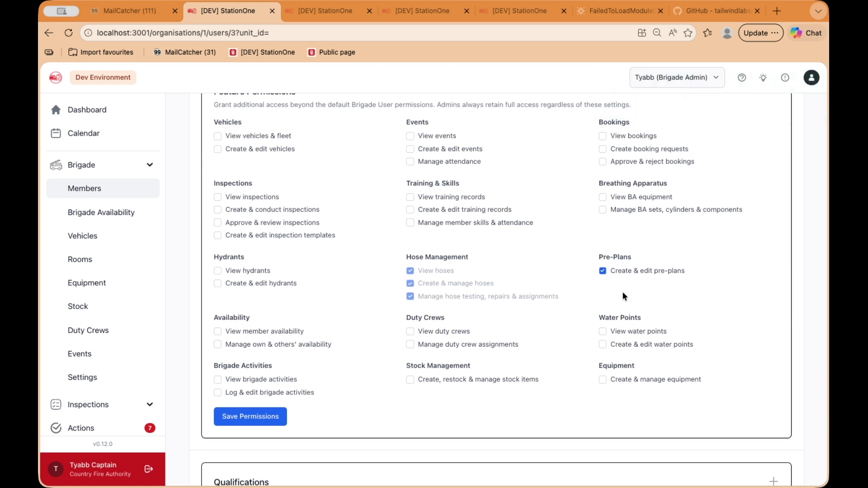
scroll(461, 274, up, 10)
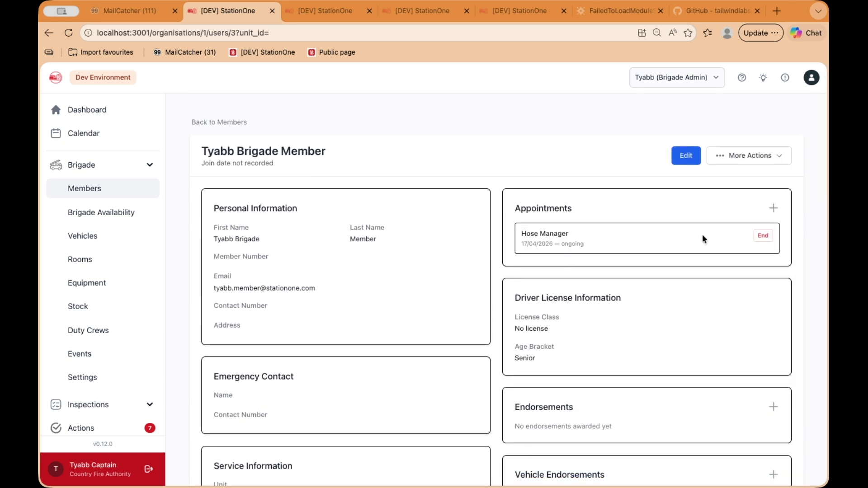
scroll(701, 235, down, 10)
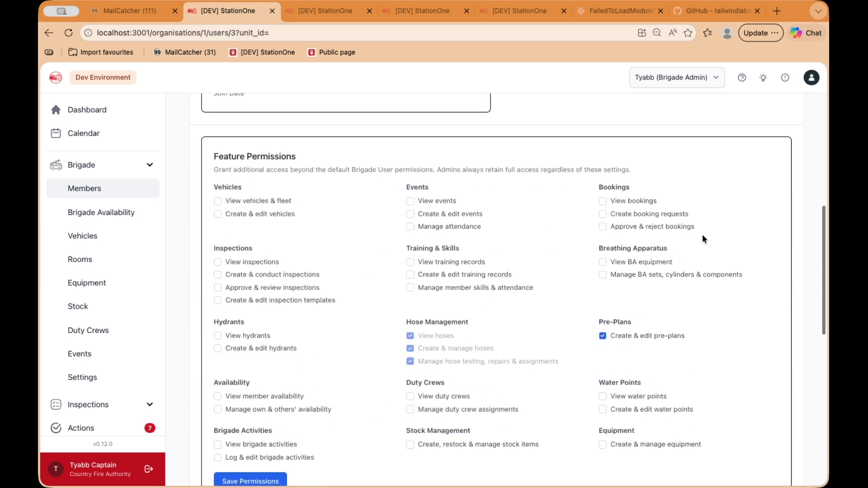
scroll(403, 350, down, 2)
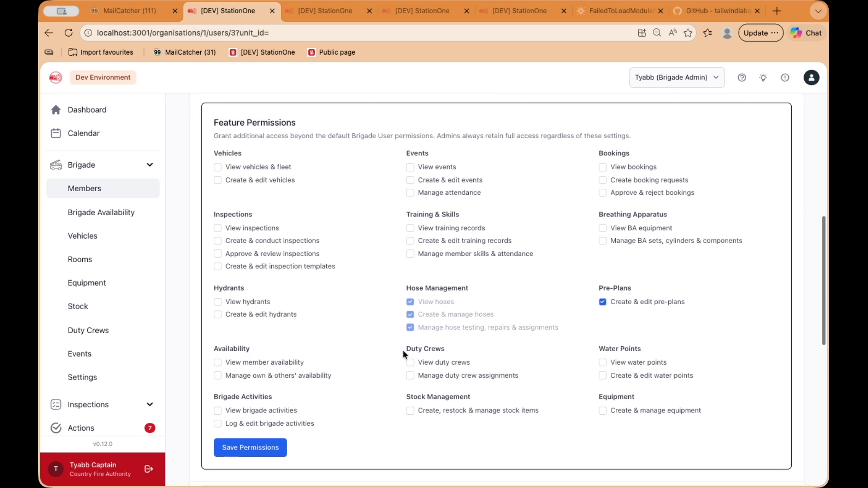
scroll(403, 350, down, 1)
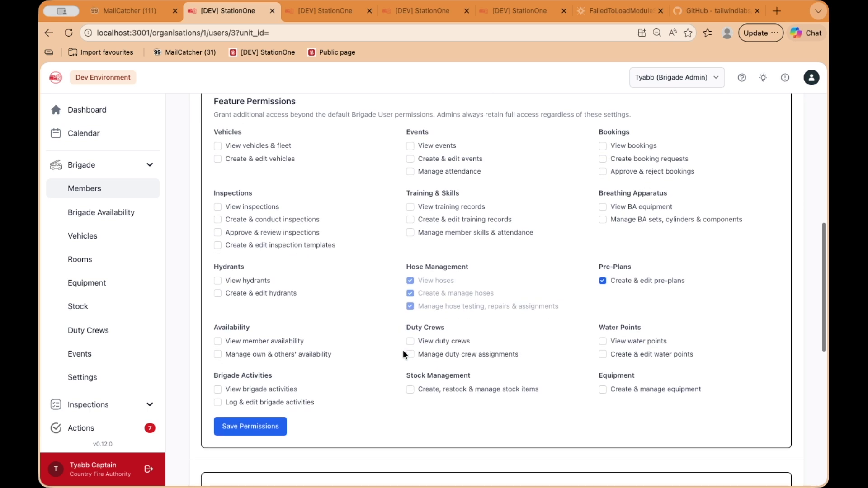
scroll(403, 351, down, 1)
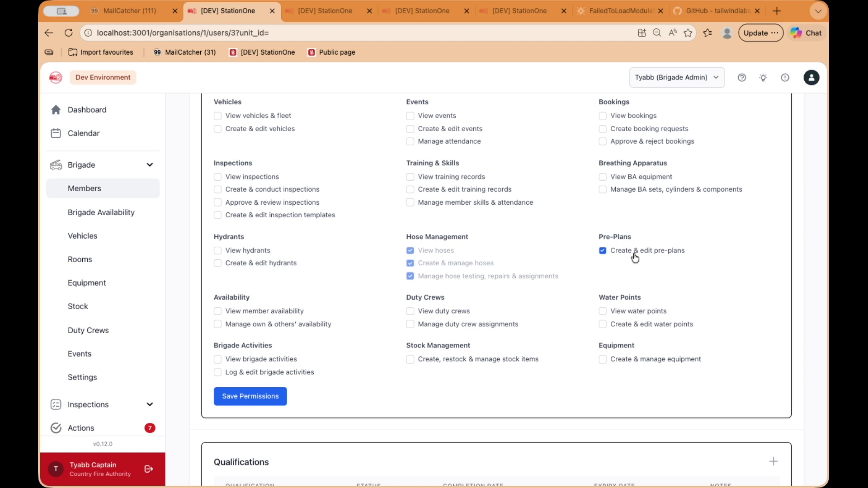
scroll(638, 270, up, 1)
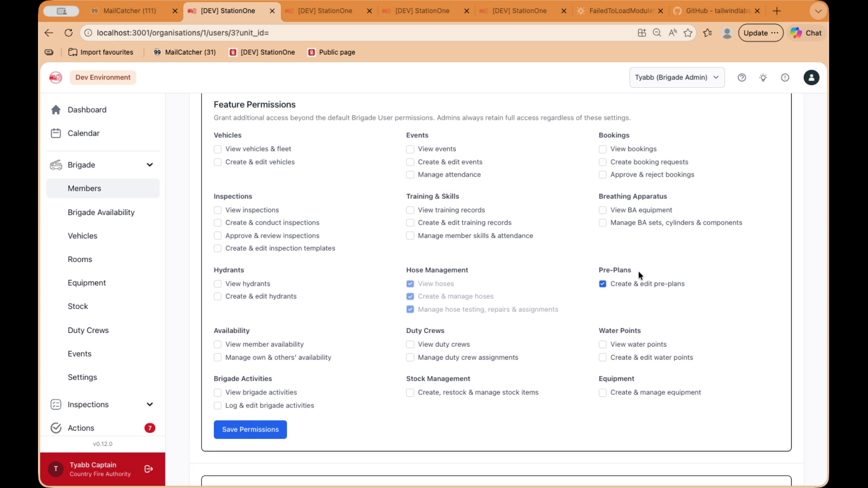
scroll(638, 272, up, 1)
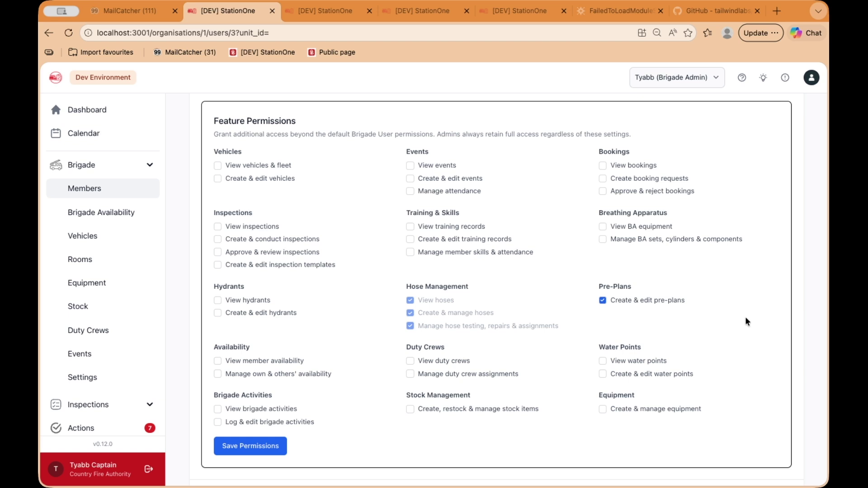
scroll(742, 317, up, 15)
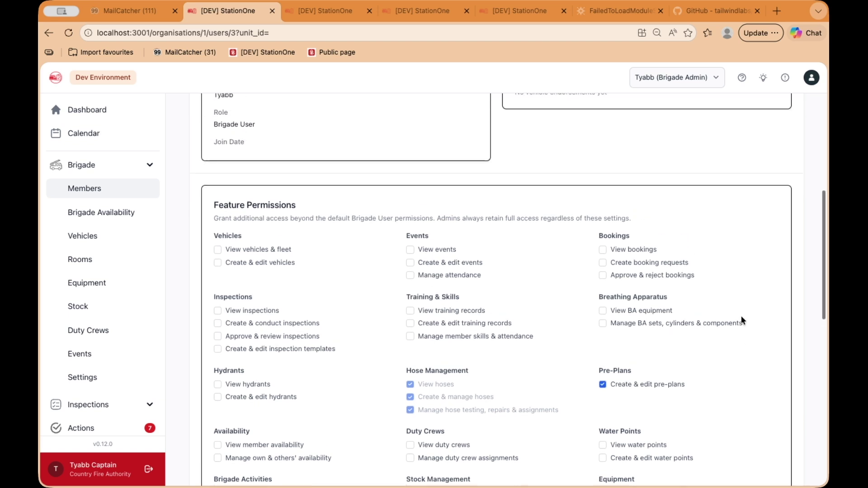
click(763, 236)
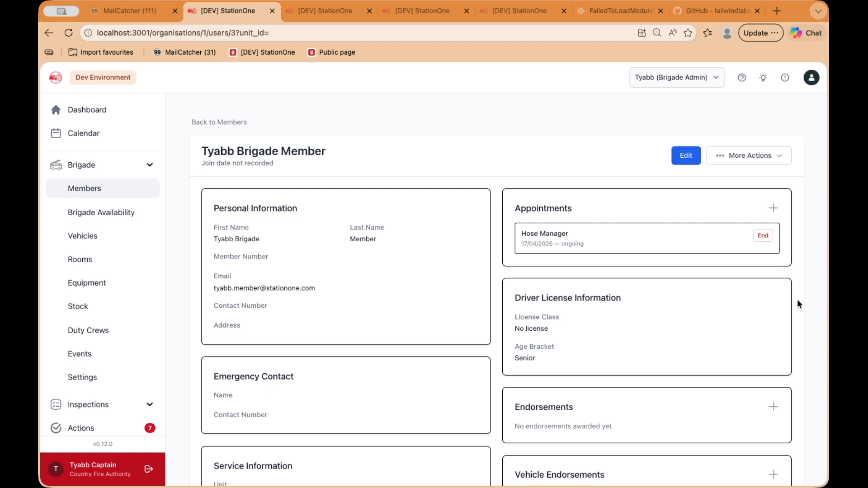
End the Brigade Member's Hose Manager appointment and review the additional feature permissions on the same profile
click(535, 107)
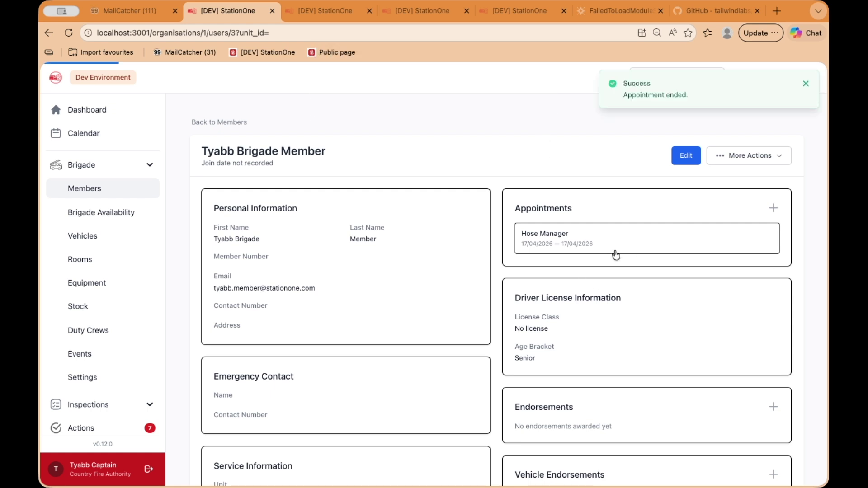
scroll(708, 327, down, 15)
scroll(710, 328, down, 2)
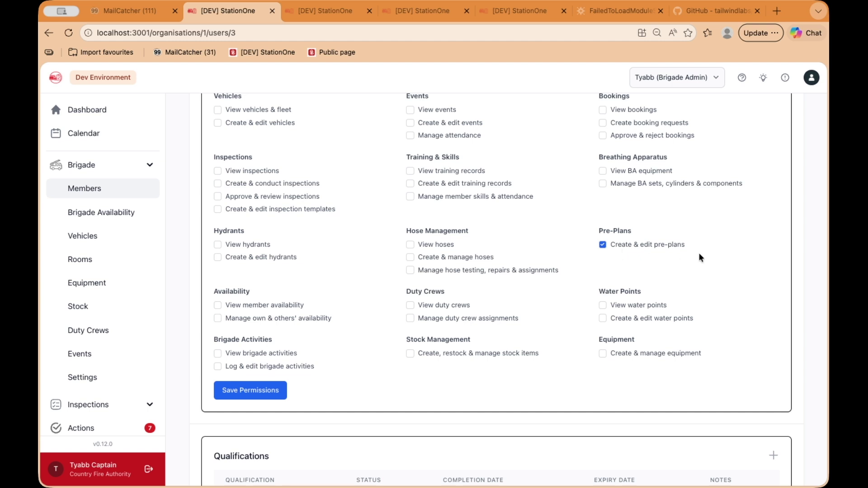
scroll(703, 253, up, 10)
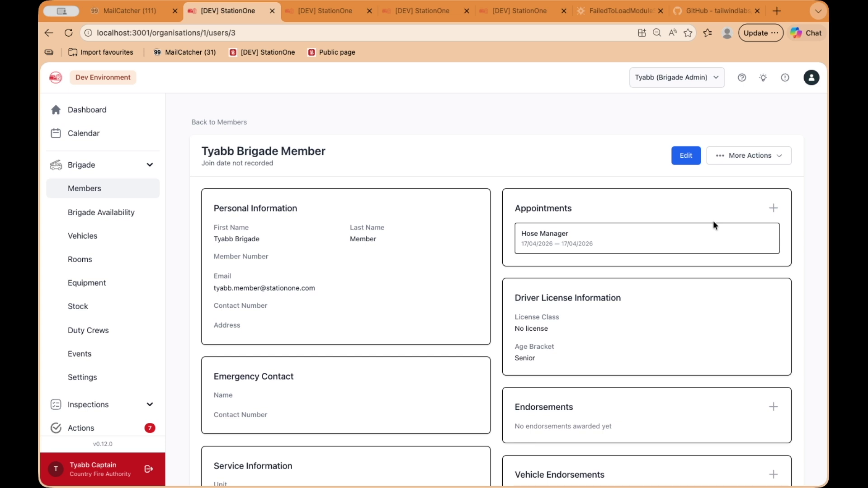
scroll(712, 221, down, 3)
scroll(713, 221, up, 3)
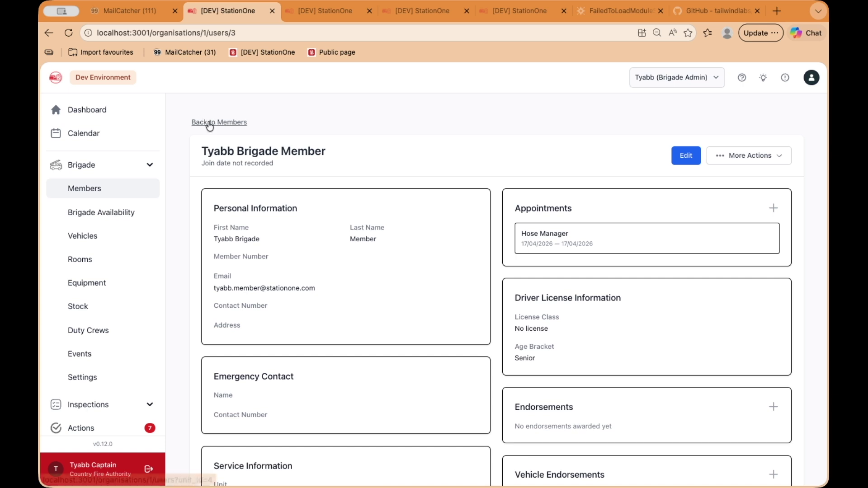
Open the profile of the member holding the Captain appointment from the members list and examine the role and profile sections
click(210, 123)
scroll(486, 215, down, 2)
click(457, 251)
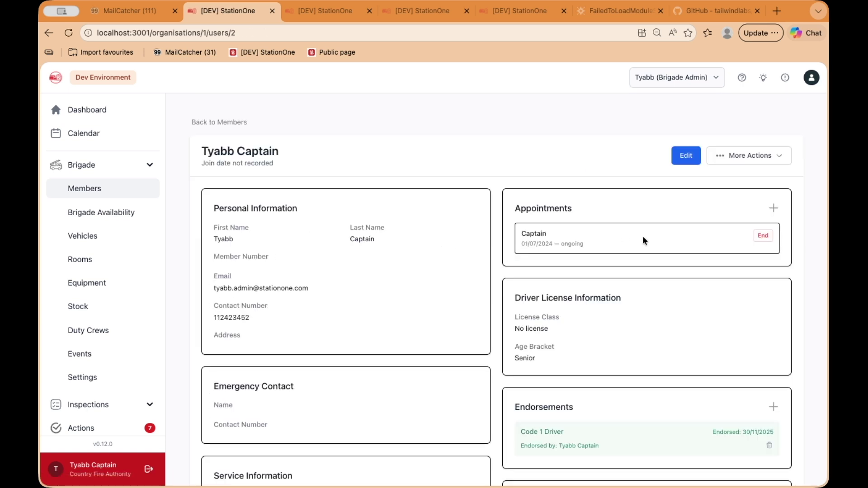
scroll(452, 325, down, 7)
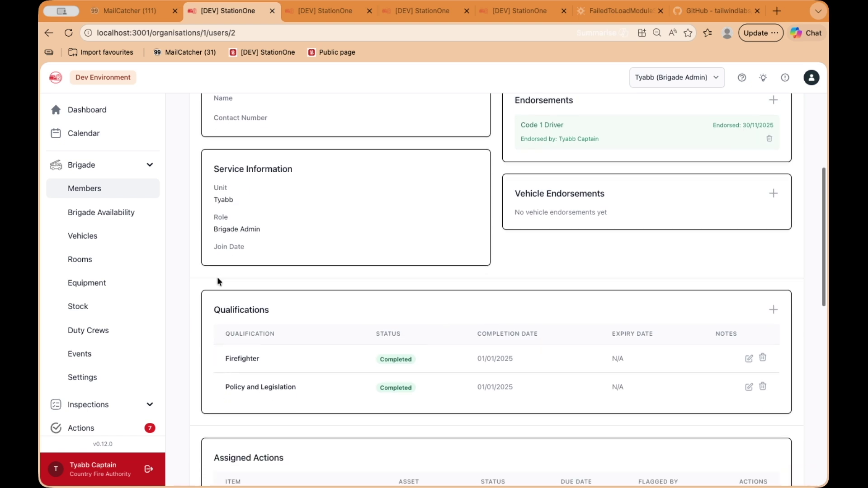
drag(323, 290, 639, 285)
click(638, 285)
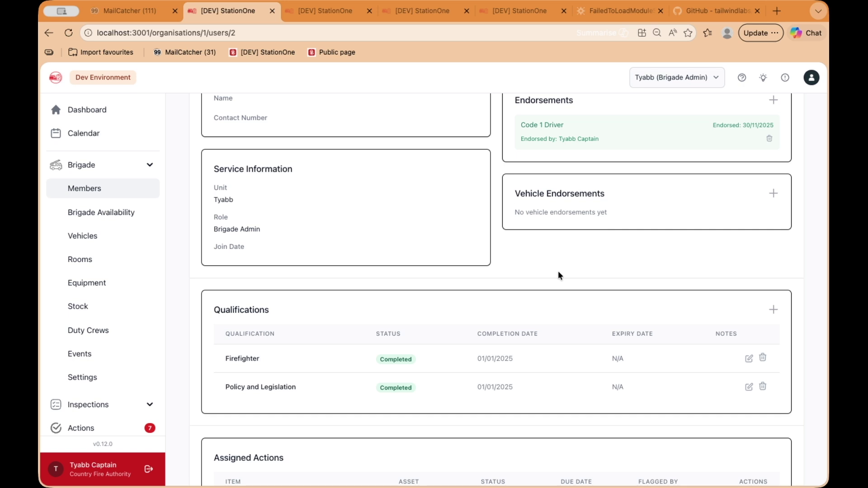
scroll(558, 275, up, 1)
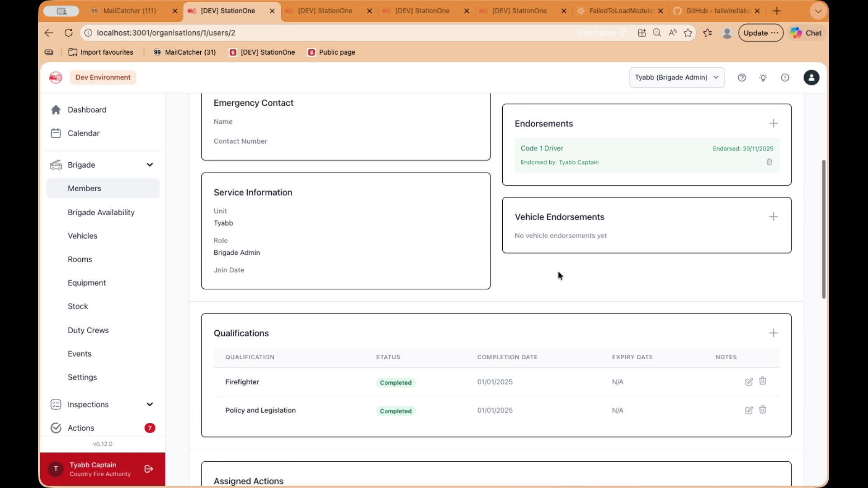
scroll(559, 275, up, 5)
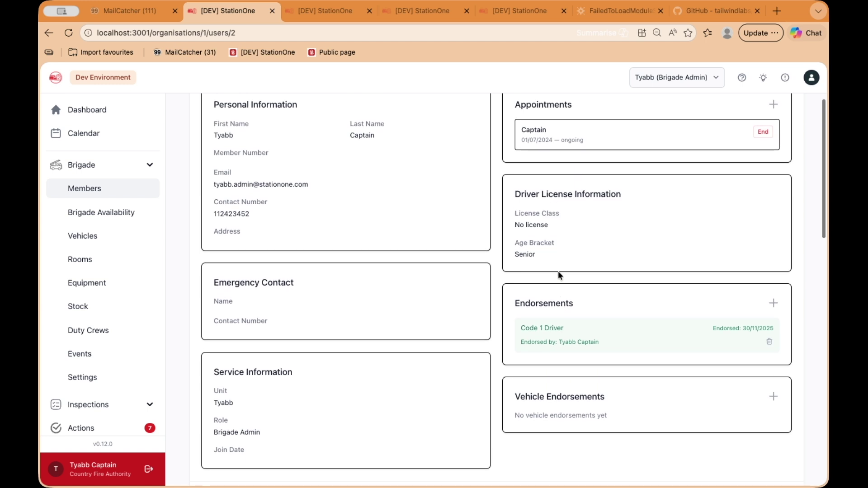
scroll(559, 275, up, 3)
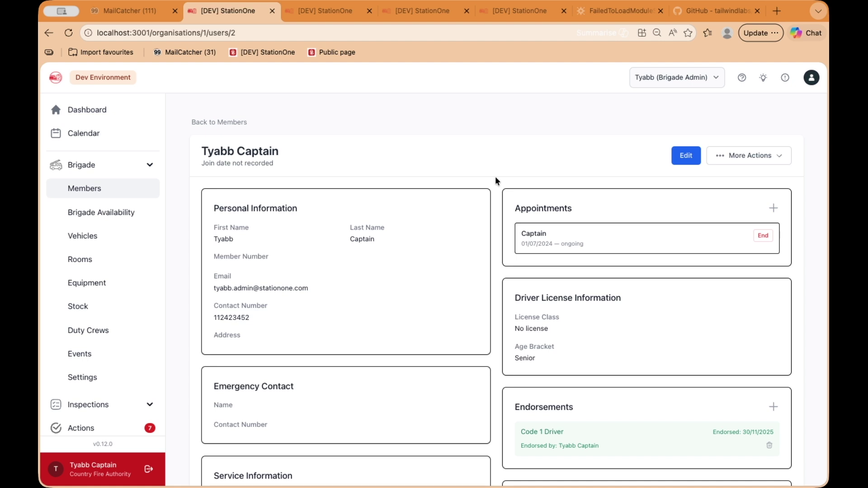
Open the Brigade Operations dashboard and examine the modules and Reporting entries available to the Brigade Admin
click(151, 166)
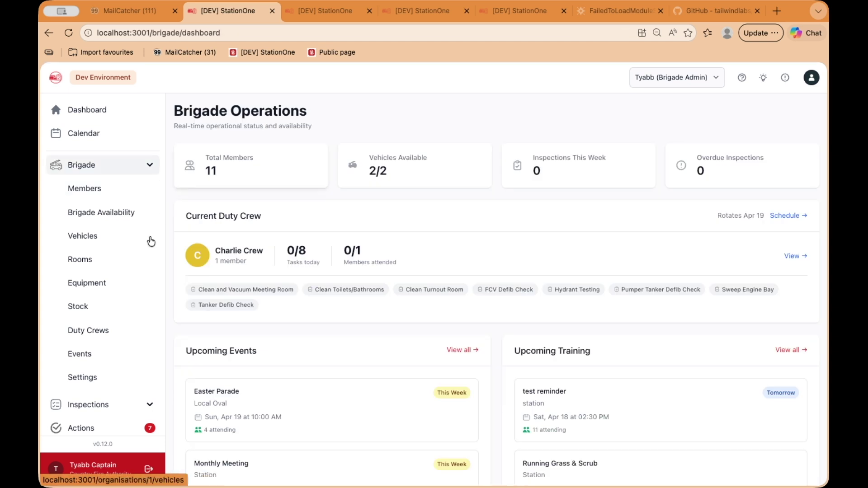
scroll(145, 257, down, 4)
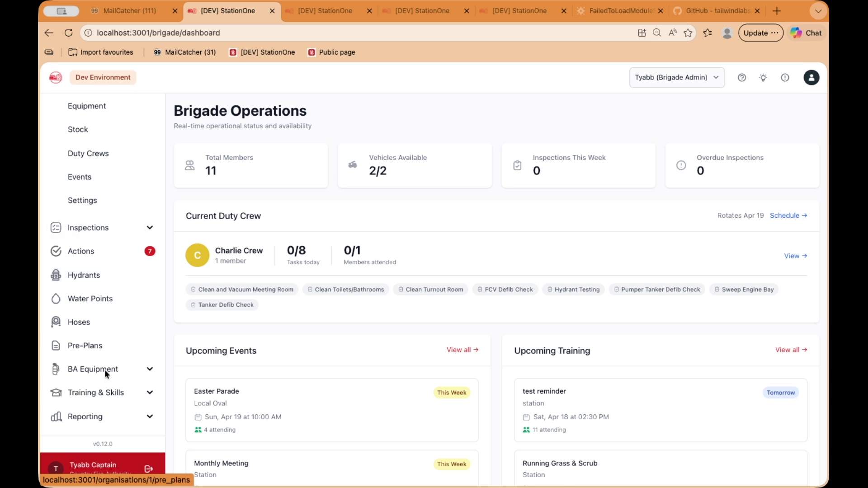
click(122, 415)
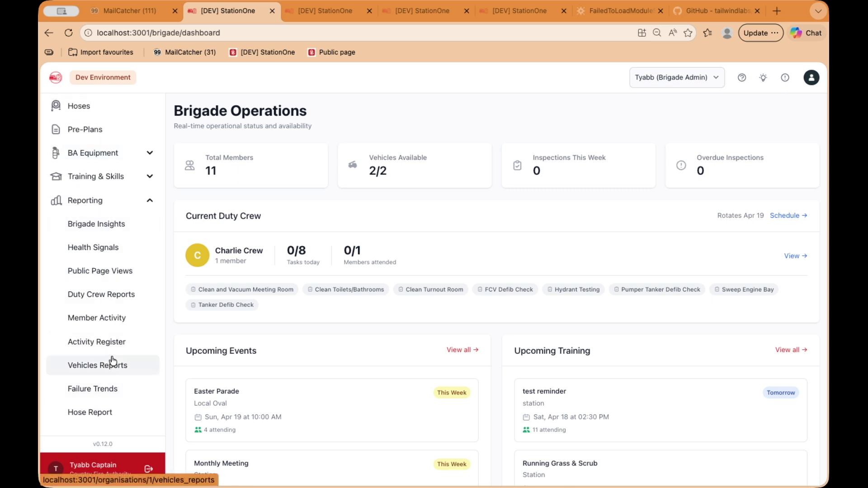
scroll(112, 251, up, 9)
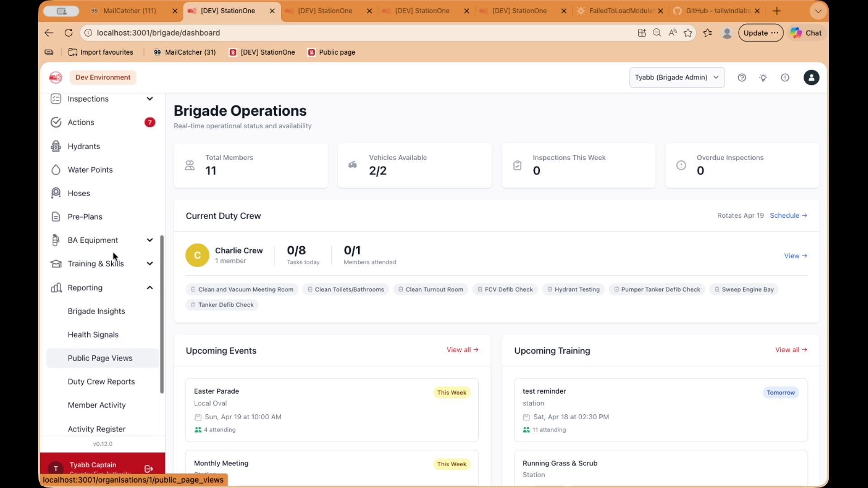
Open the Action Items list as Brigade Admin and look through its entries
click(108, 428)
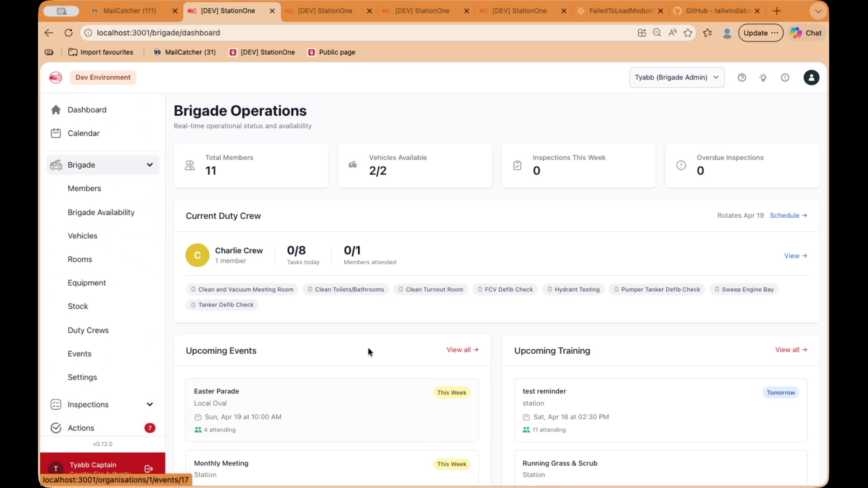
scroll(348, 325, down, 3)
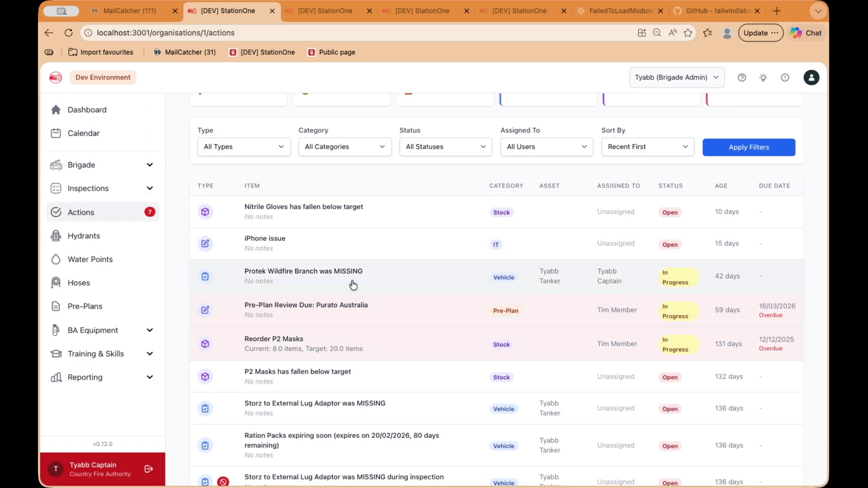
scroll(351, 299, down, 3)
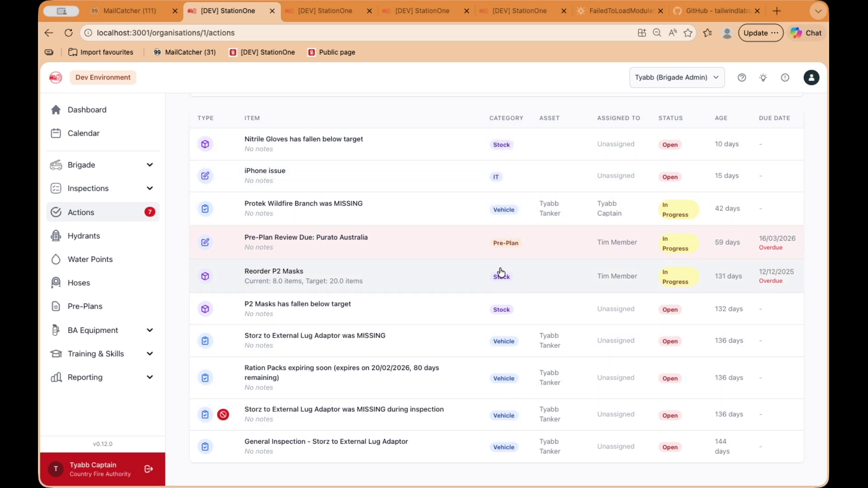
scroll(394, 268, up, 5)
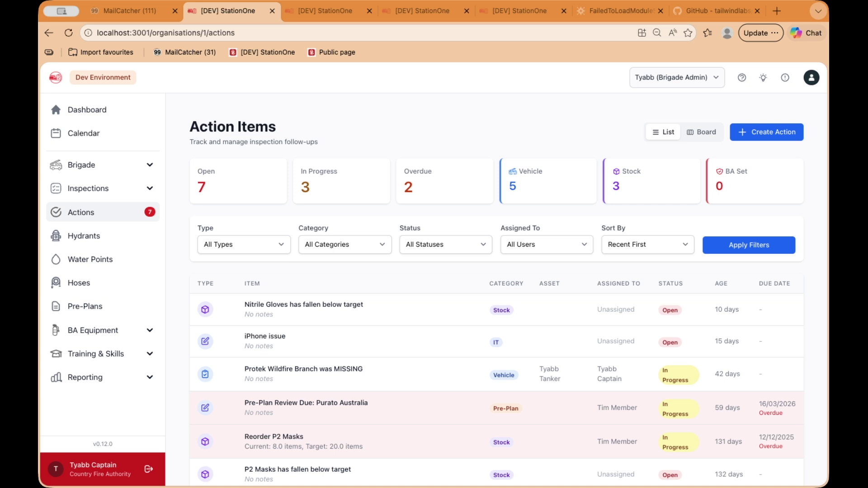
Switch to the InPrivate window signed in as Brigade Member and examine the member's Dashboard and Brigade Operations page
key(super+grave)
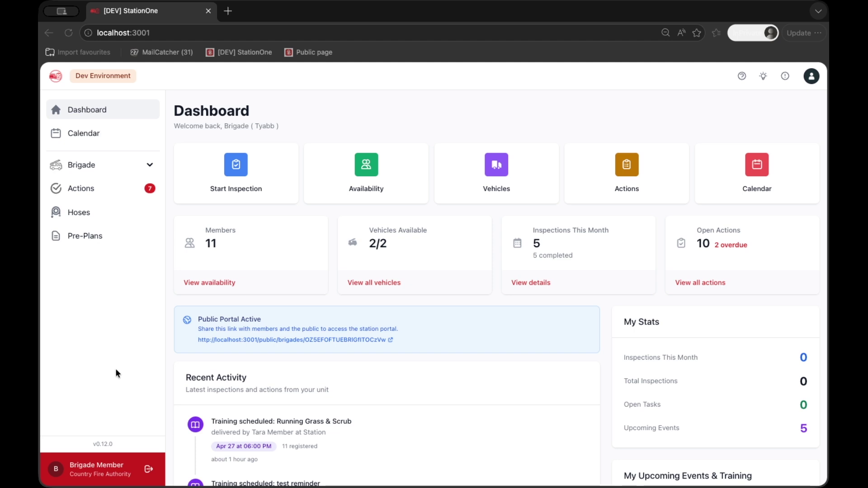
scroll(116, 368, down, 1)
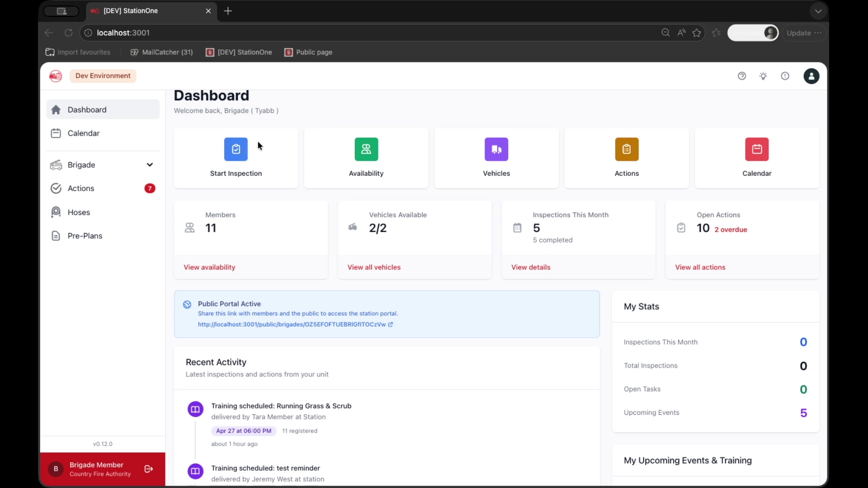
click(328, 110)
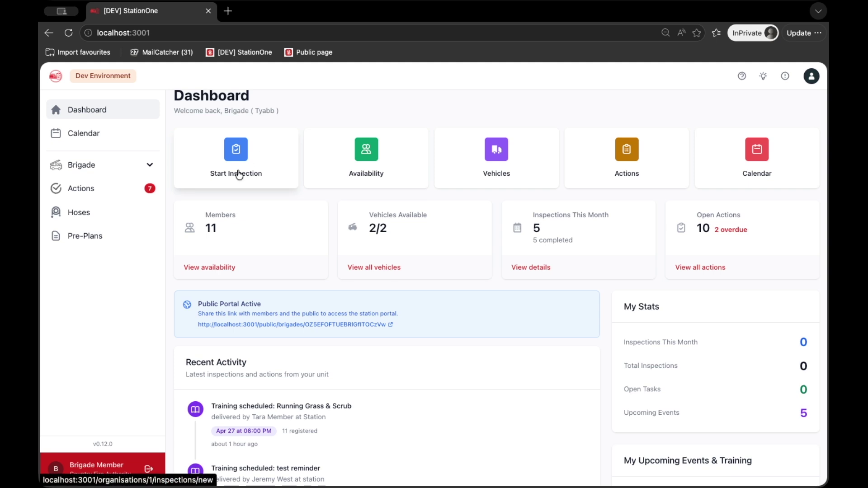
click(111, 135)
click(130, 168)
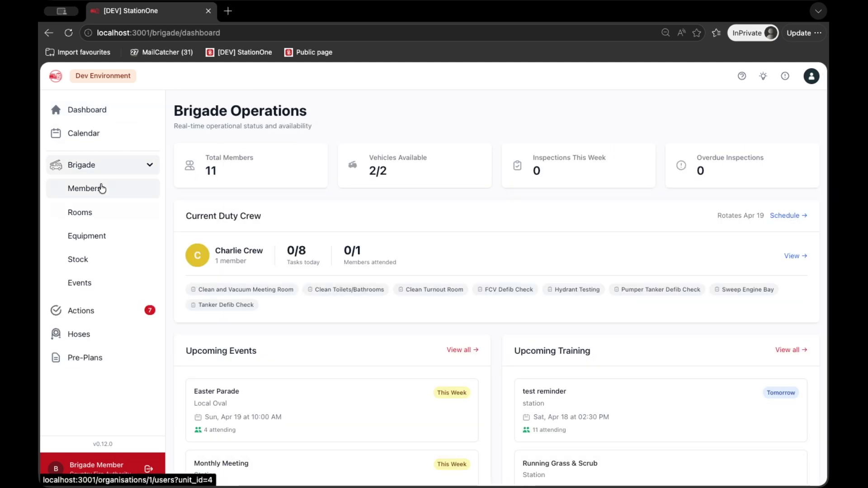
View the brigade's Rooms, Equipment, Stock and Events pages as the Brigade Member to check the available options
click(89, 213)
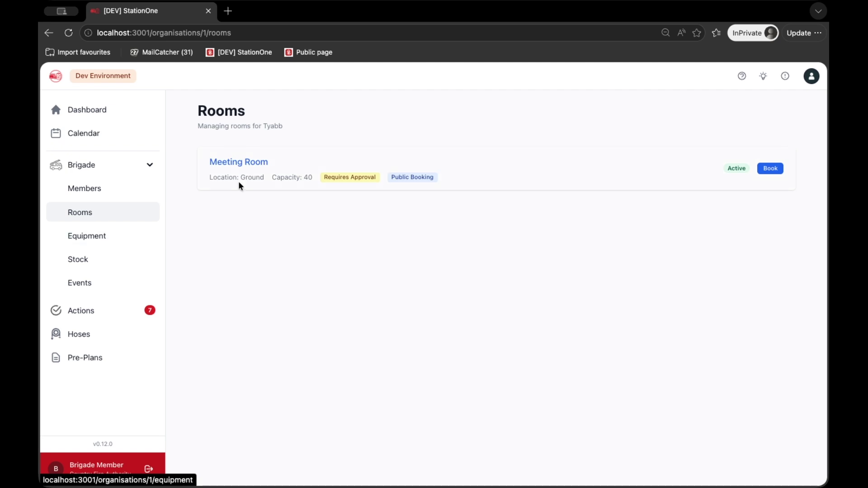
click(84, 233)
click(105, 264)
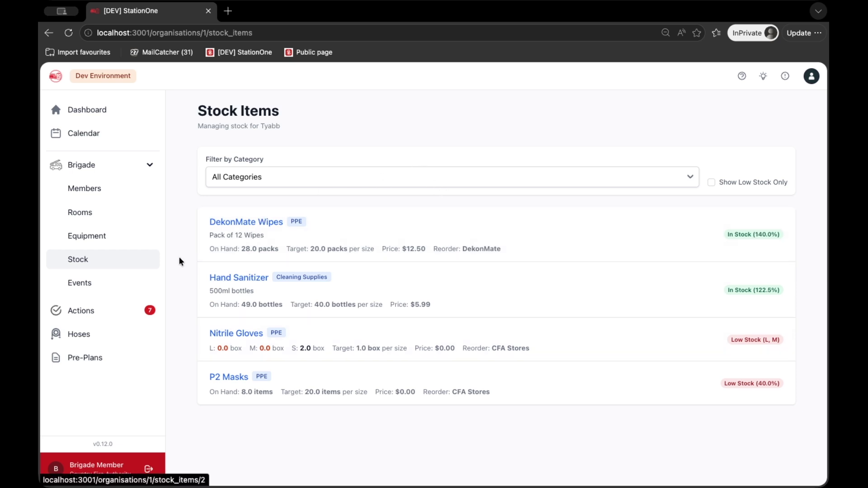
click(112, 282)
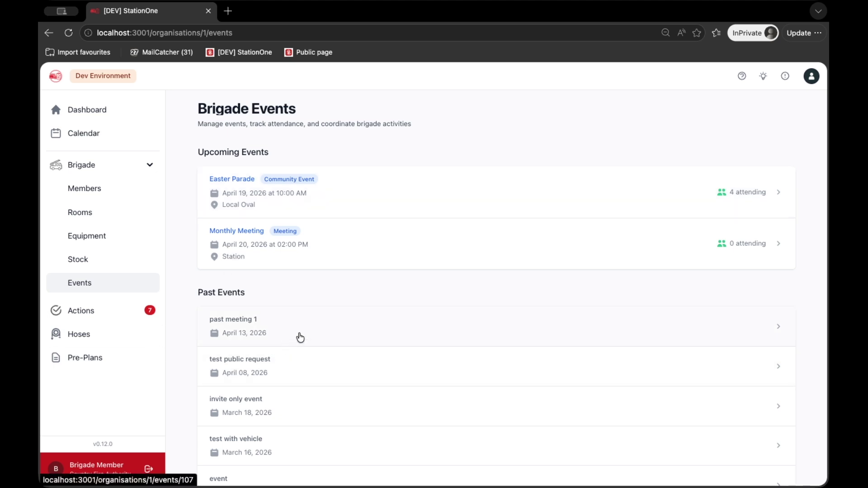
Open the Purato Australia pre-plan as the Brigade Member, check its available actions and return to the Pre-Plans list
click(91, 360)
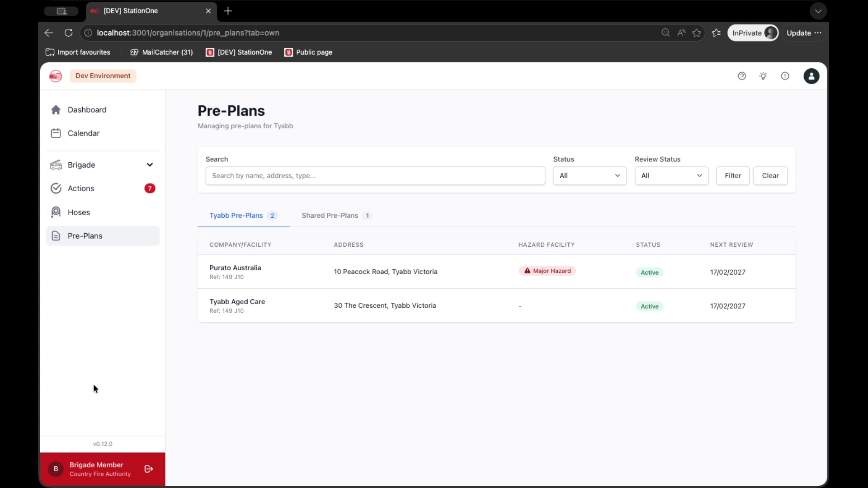
click(294, 269)
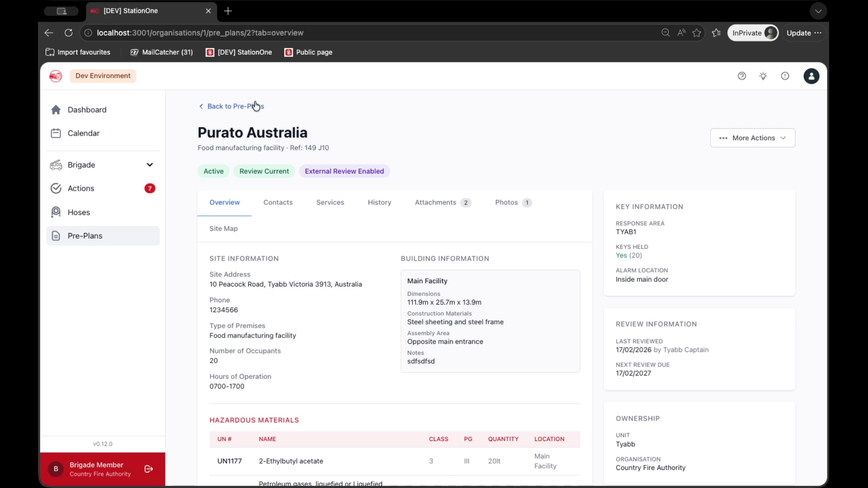
click(243, 108)
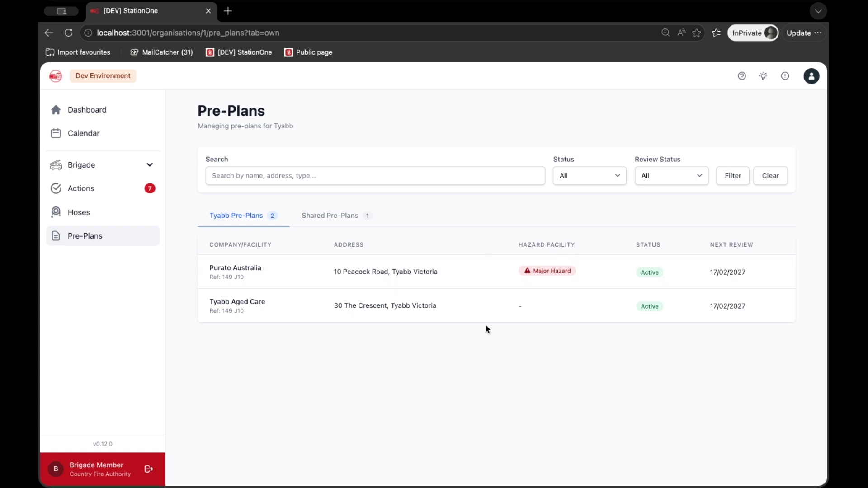
Open the Hose Register, view the form for adding a new hose and leave it without adding one
click(117, 223)
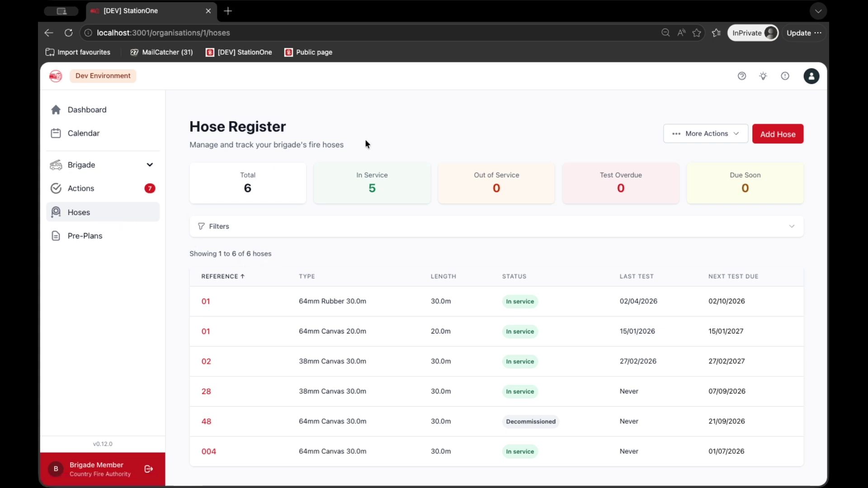
click(775, 134)
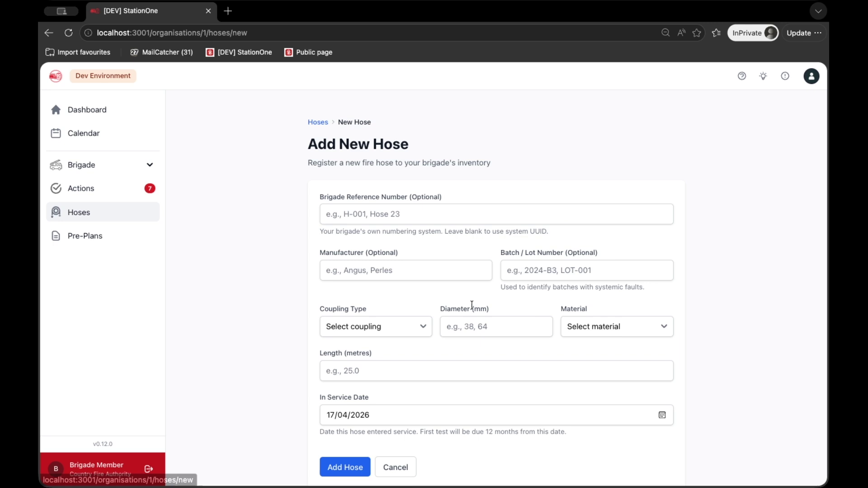
click(405, 470)
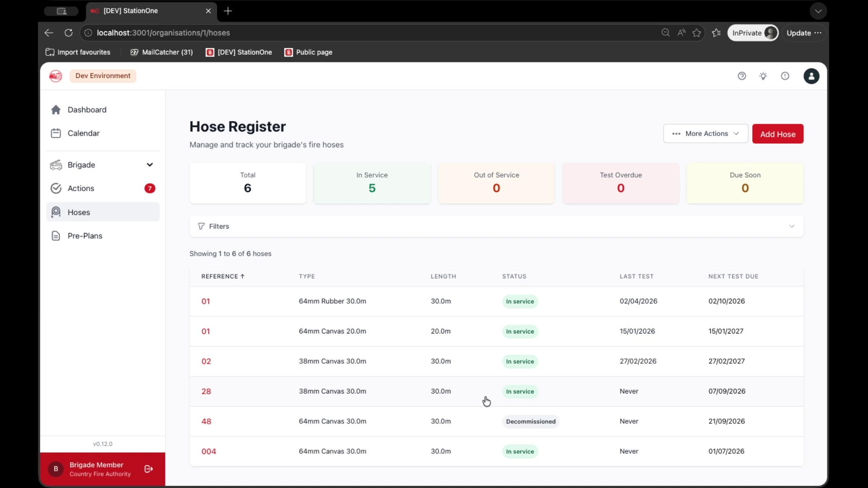
Open the 64mm Rubber 30.0m hose and examine its specifications, status options, test history and repair history
click(374, 307)
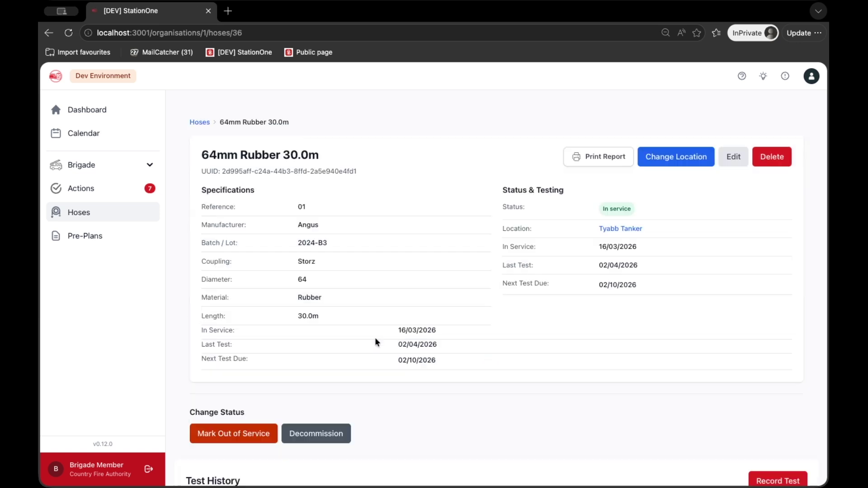
scroll(390, 432, down, 1)
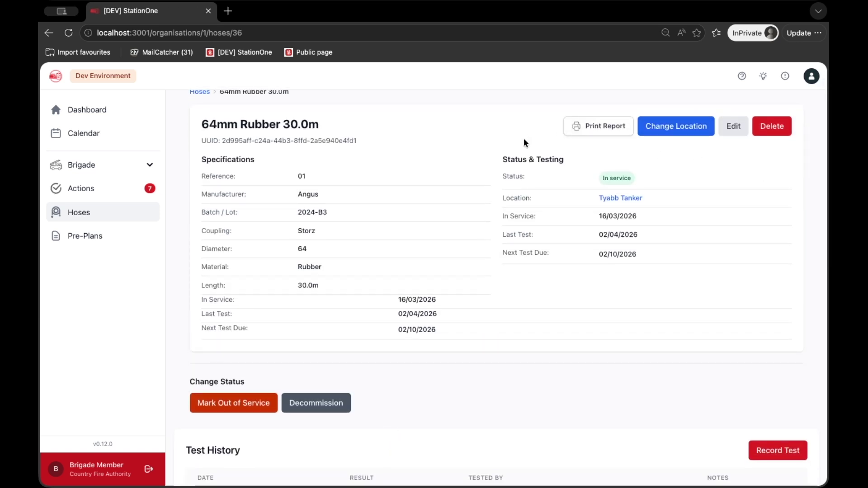
scroll(594, 311, down, 5)
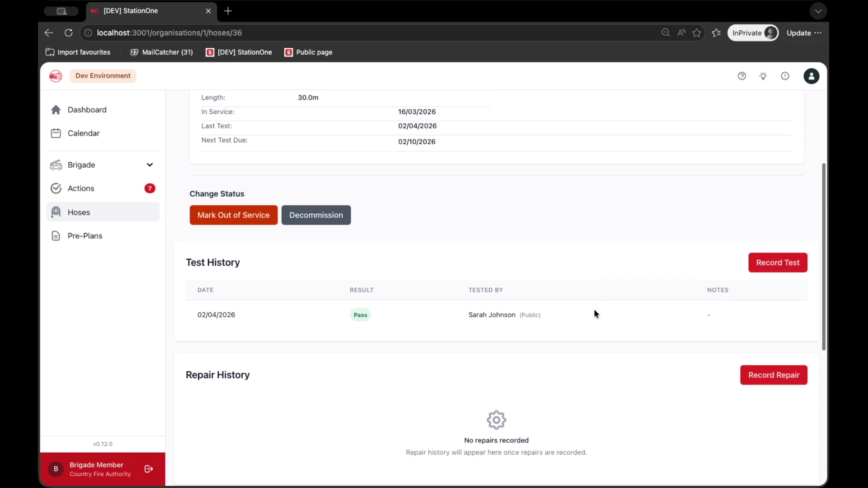
scroll(595, 313, up, 6)
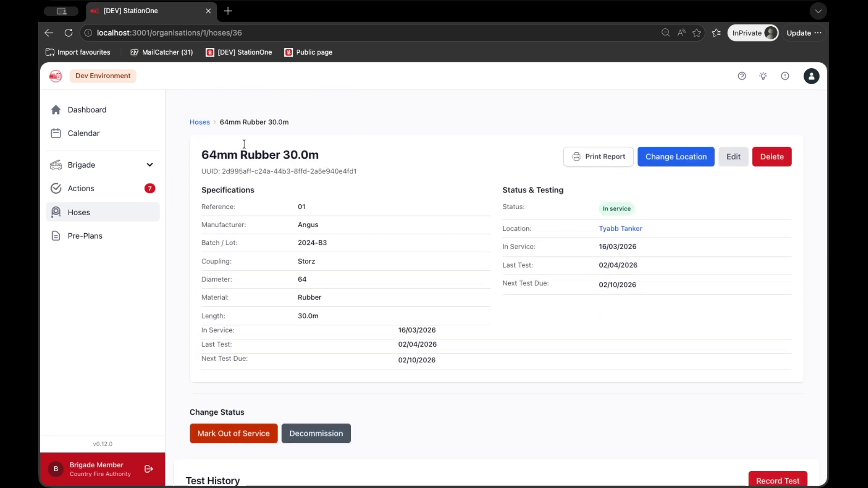
Return to the Hose Register, reload it as the Brigade Member and open the Fire Hydrants page to check its options
click(200, 122)
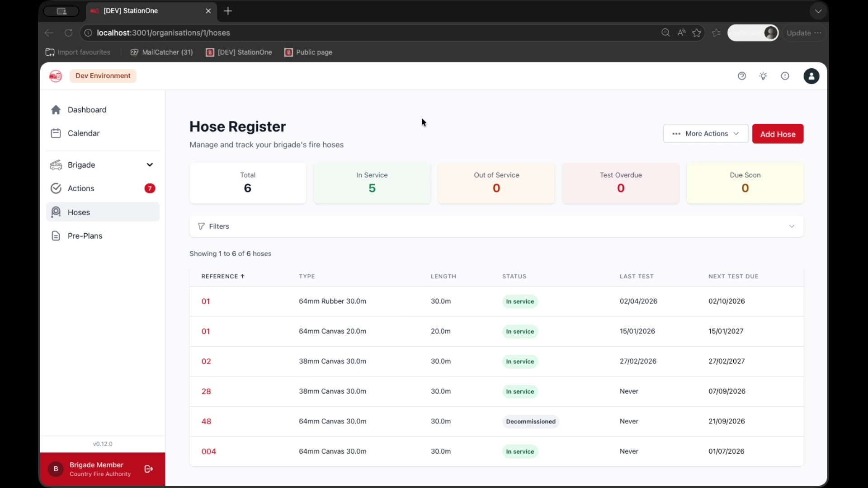
key(super+Tab)
key(super+r)
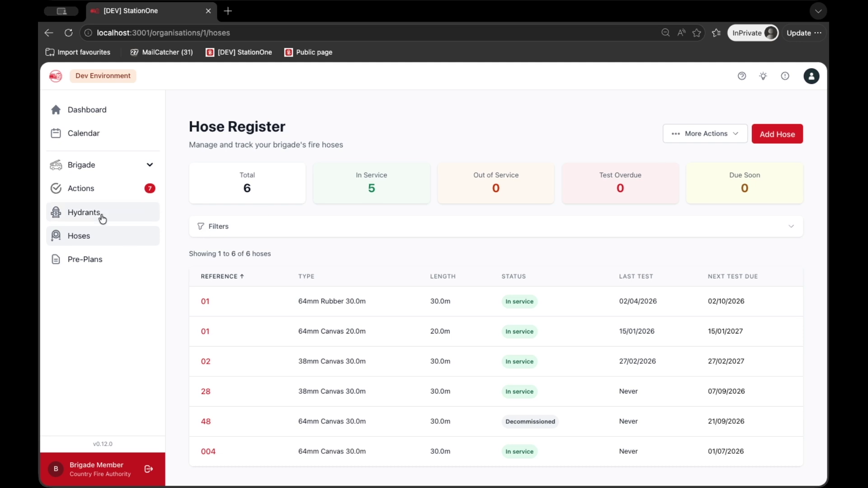
click(102, 218)
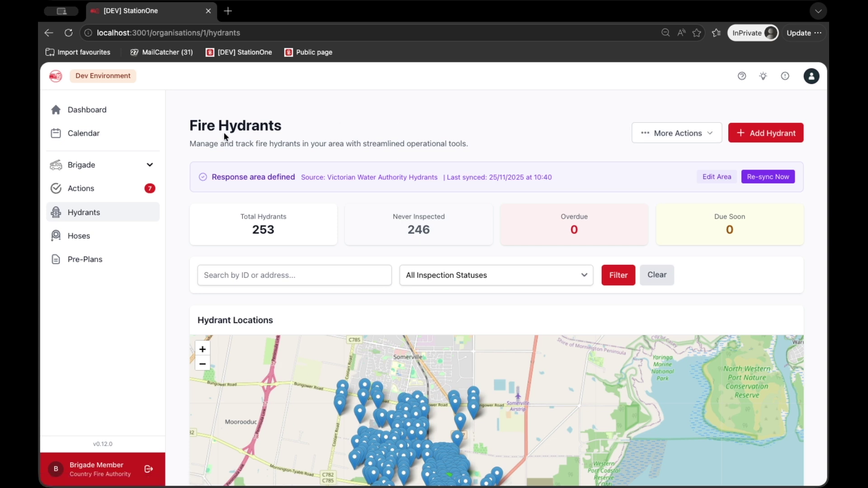
scroll(825, 343, down, 1)
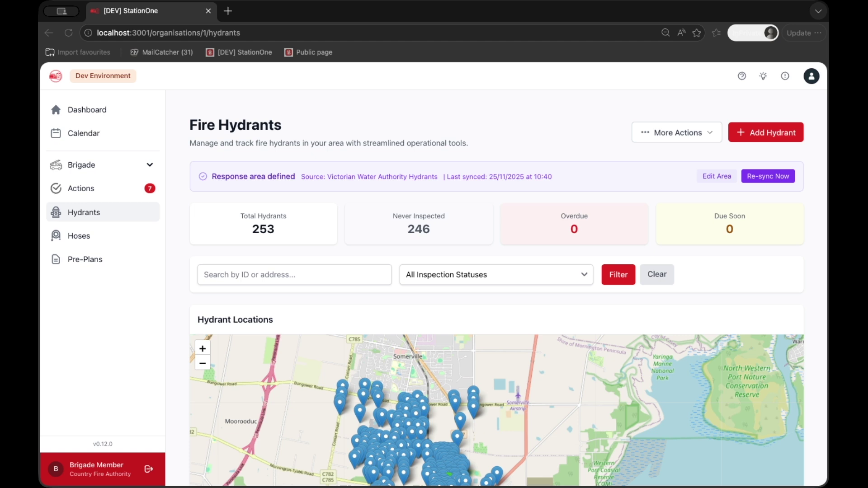
Try to re-sync the hydrants as the Brigade Member and look over the hydrant map and list
click(532, 145)
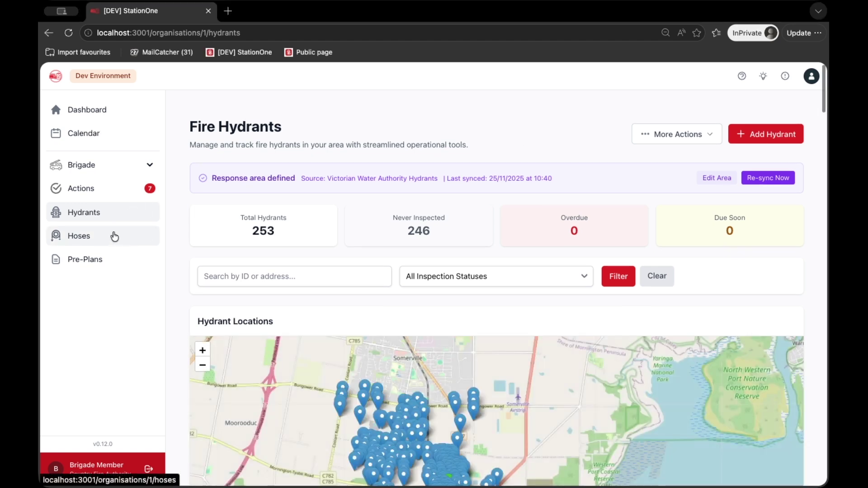
click(96, 190)
click(101, 216)
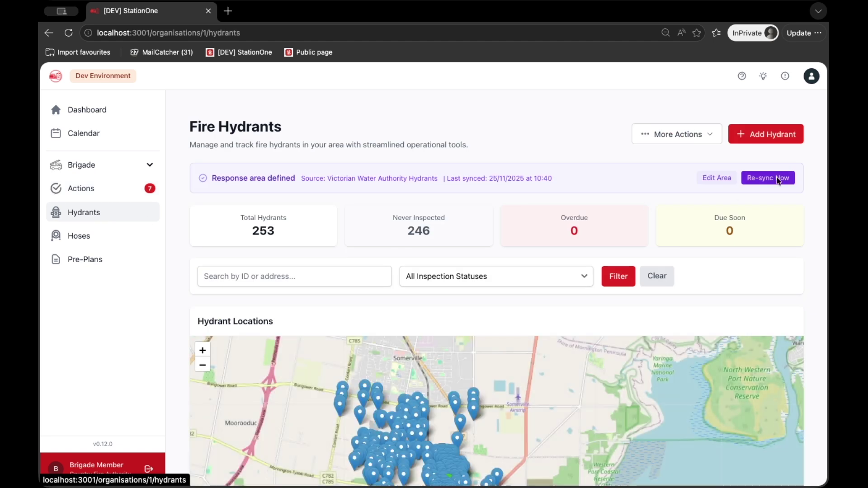
click(778, 179)
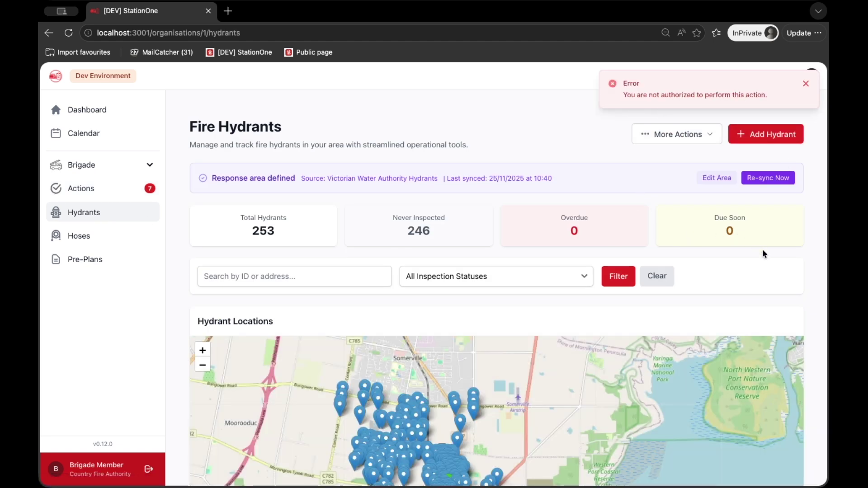
scroll(803, 298, down, 9)
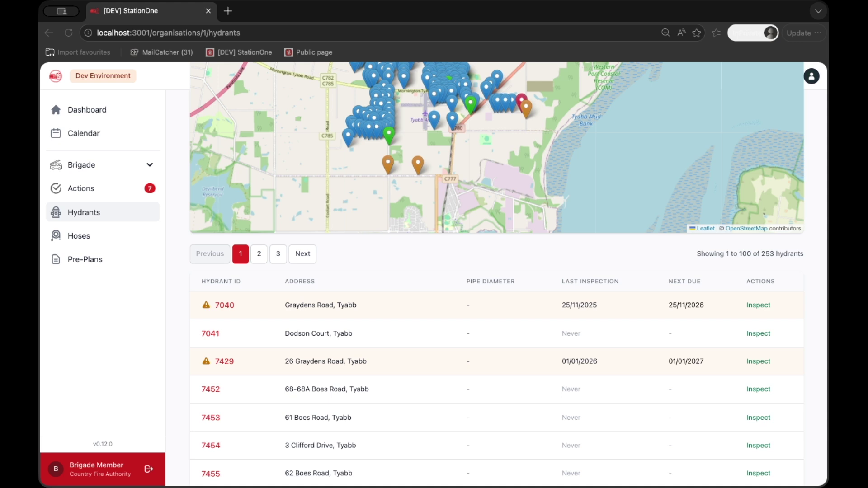
Reload the Fire Hydrants page and try to add a hydrant as the Brigade Member
click(819, 222)
key(ctrl+r)
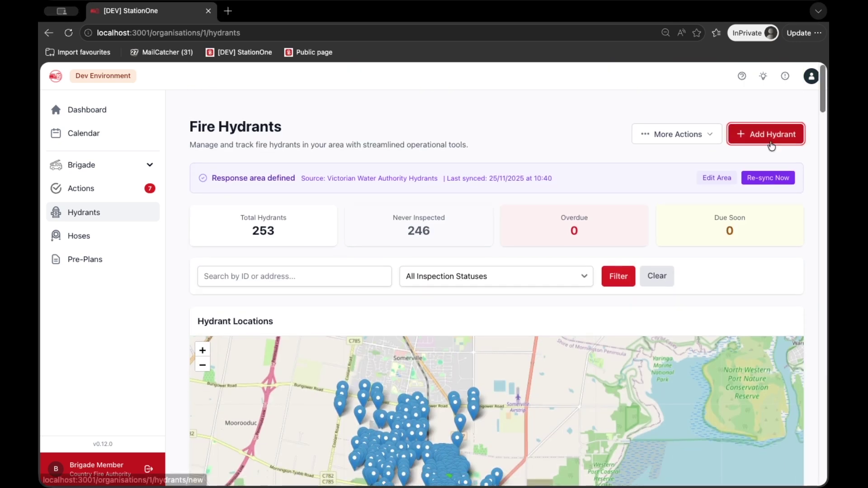
click(772, 146)
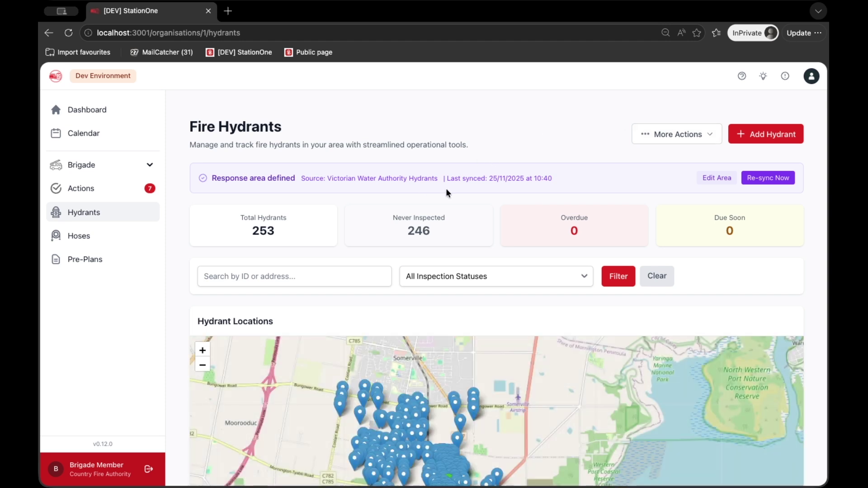
View the Dashboard and Action Items pages as the Brigade Member, reloading the session to check the sections available
click(106, 112)
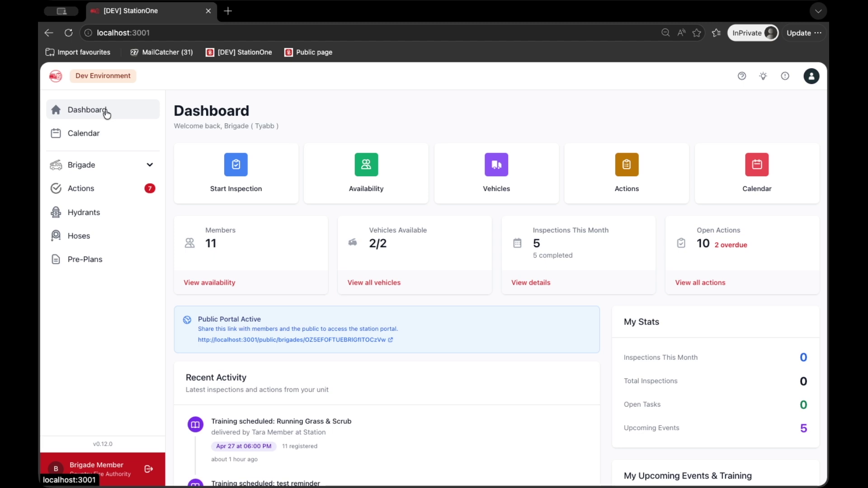
click(105, 186)
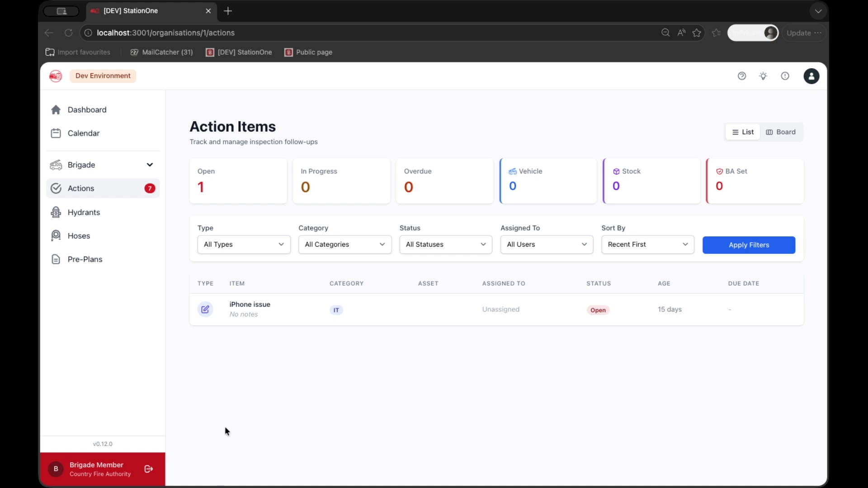
key(super+Tab)
key(super+r)
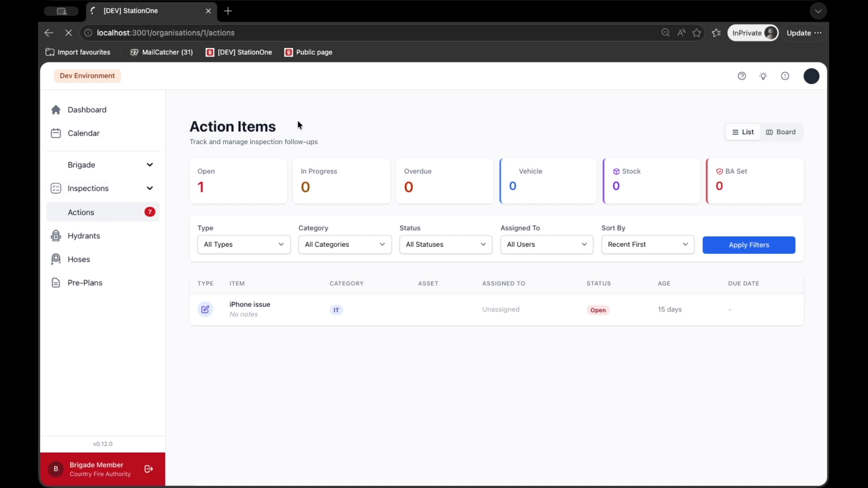
click(91, 110)
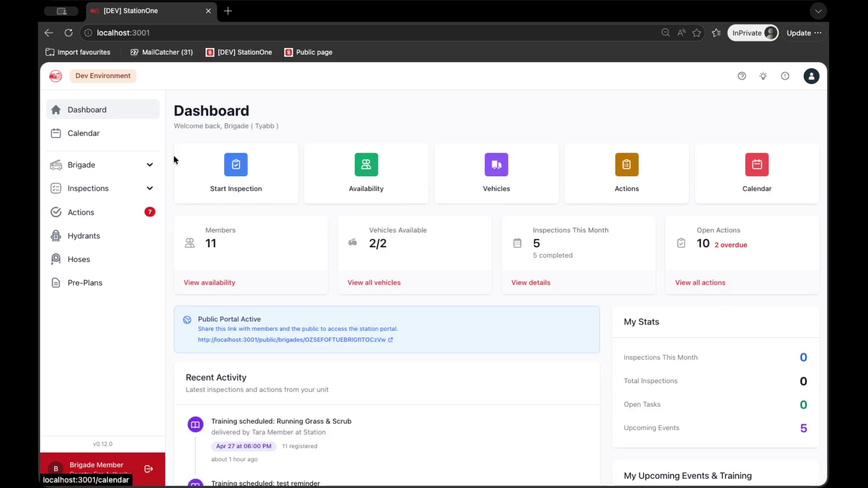
click(85, 215)
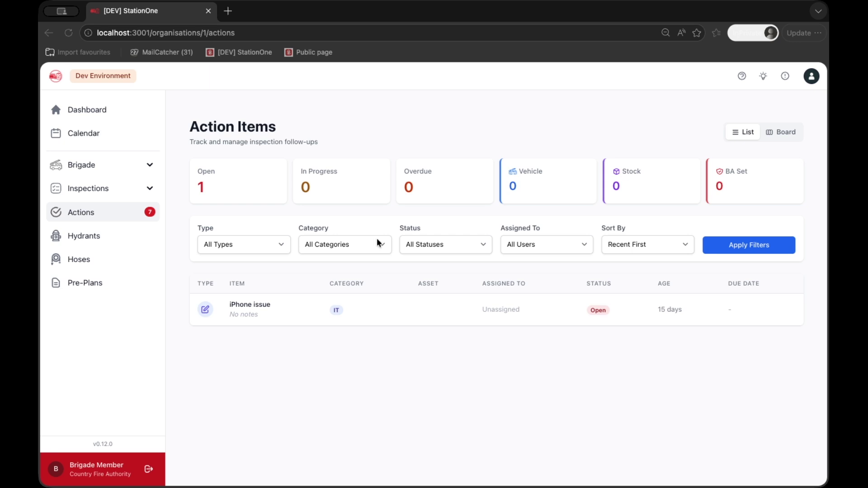
Reload the Action Items list as the Brigade Member and open the brigade's Stock page to check its available actions
click(384, 120)
key(super+r)
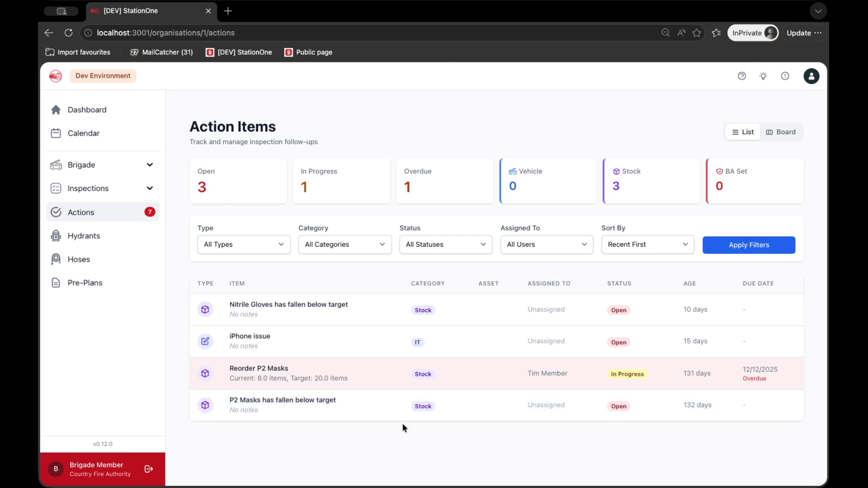
click(135, 172)
click(90, 260)
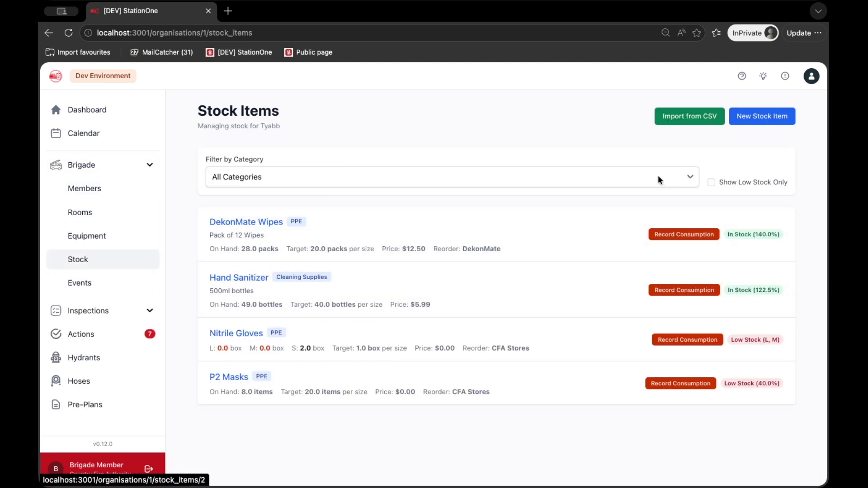